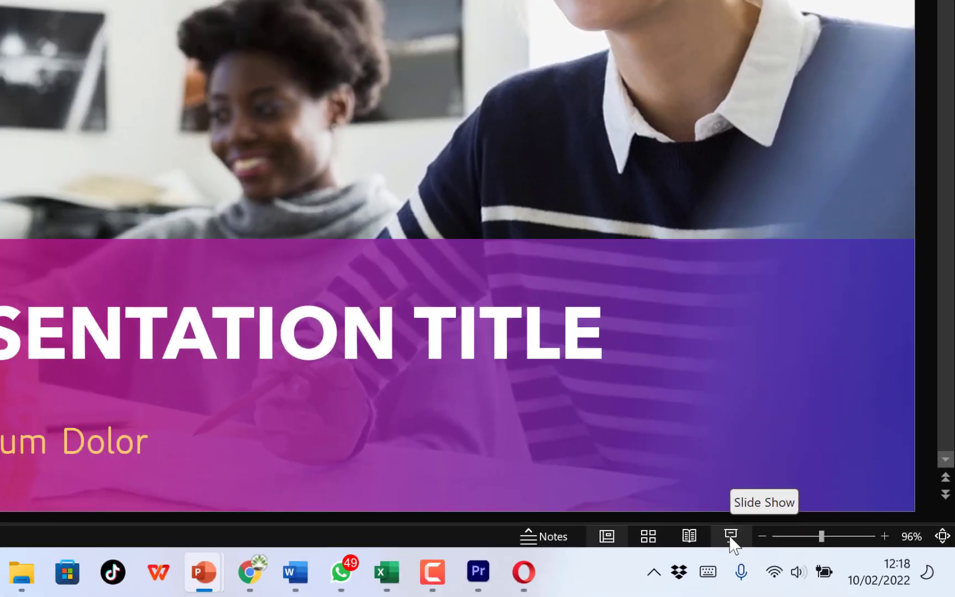
Start the slide show from slide 1 and switch it to Presenter View
click(614, 504)
right_click(443, 146)
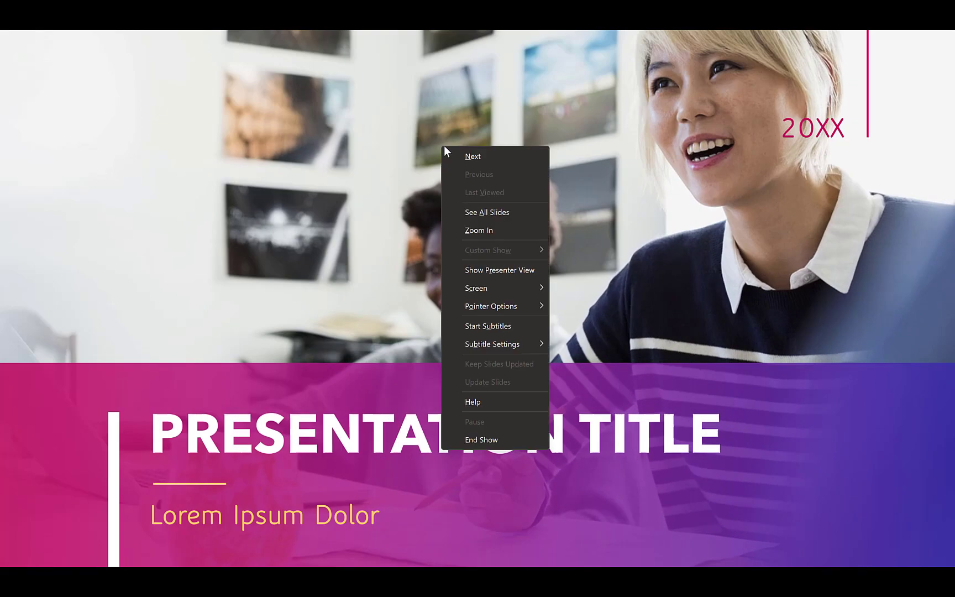
click(491, 272)
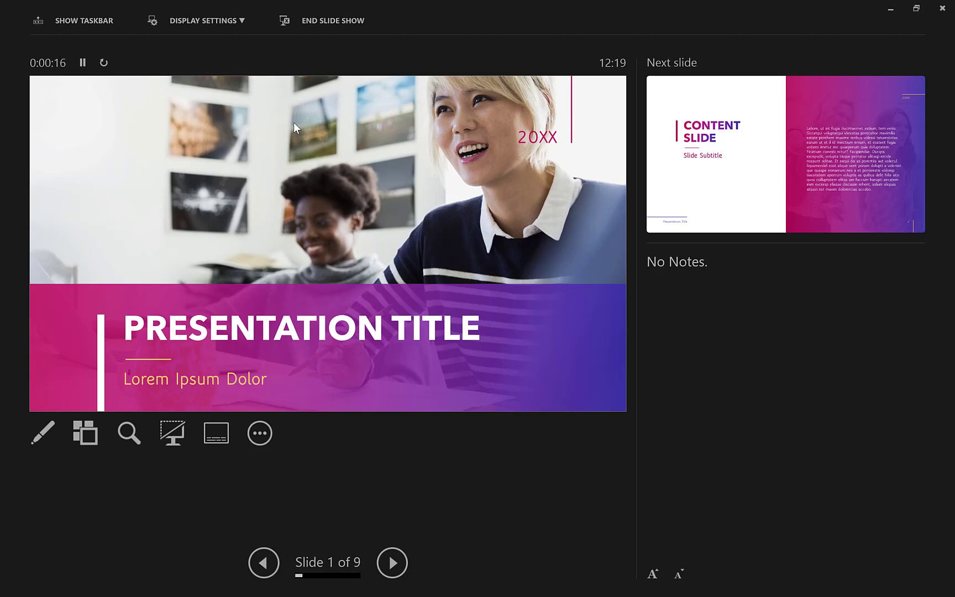
Exit the show and insert a new slide right after the Overview slide
key(Escape)
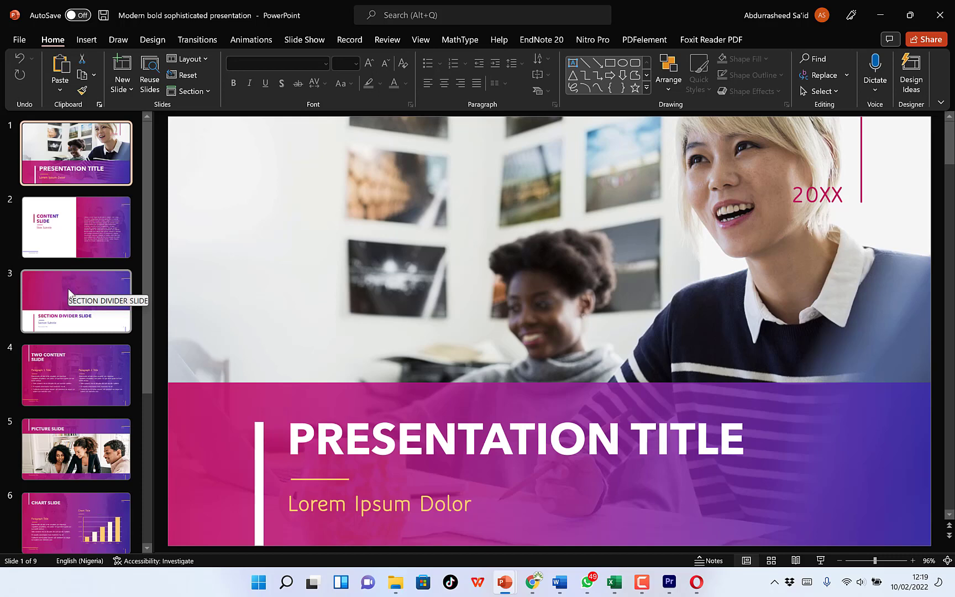
scroll(61, 356, down, 5)
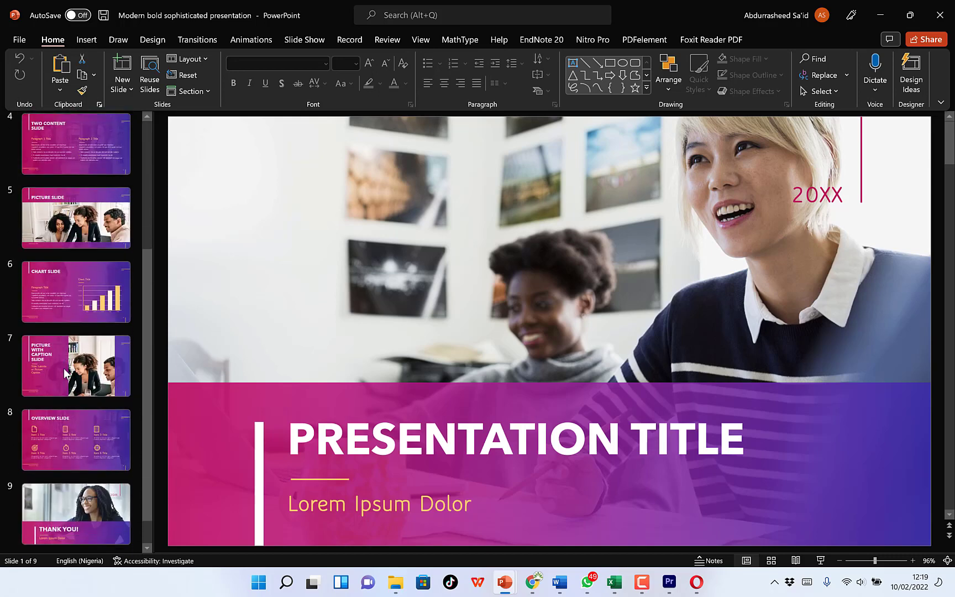
click(65, 485)
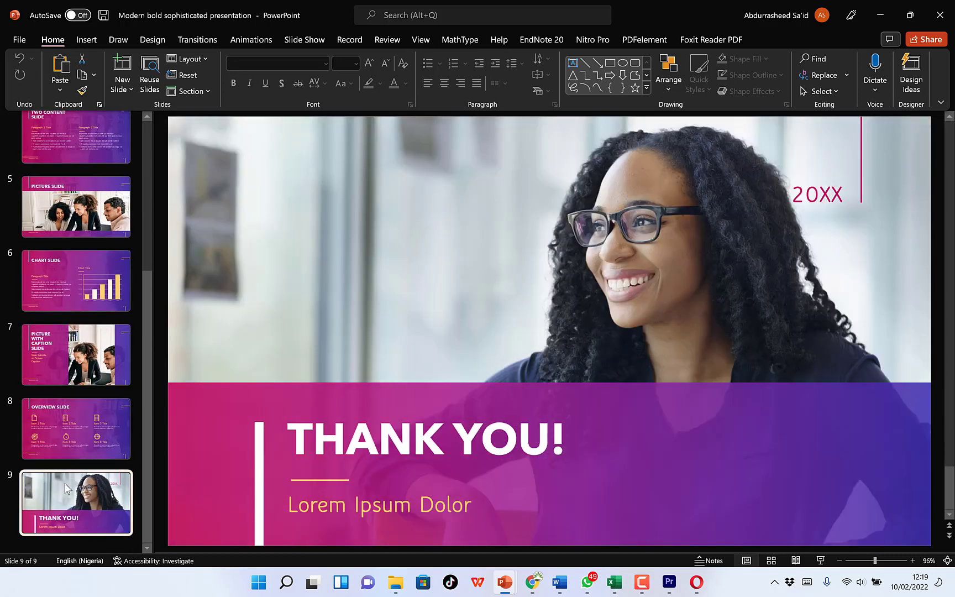
click(85, 415)
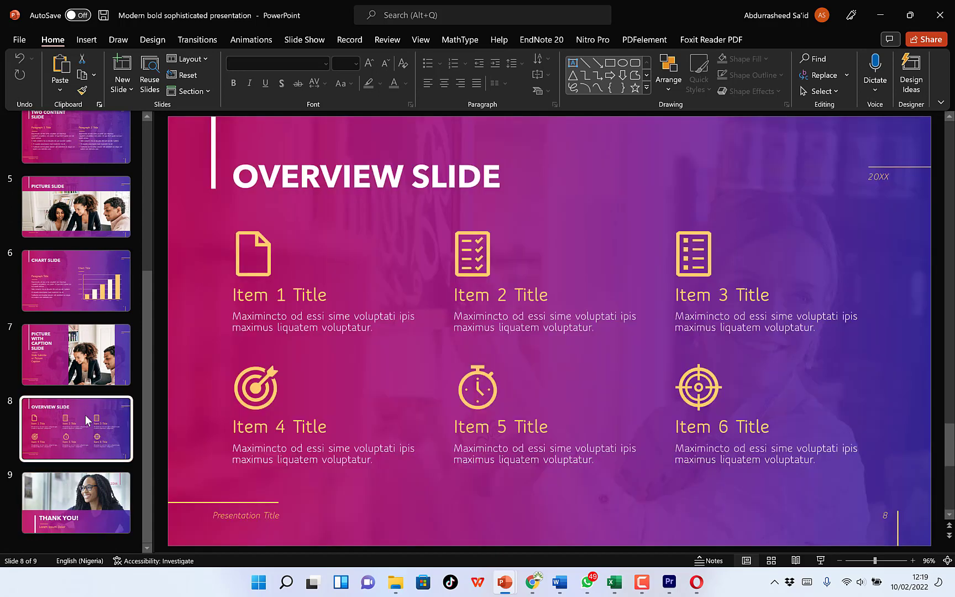
right_click(86, 416)
click(121, 221)
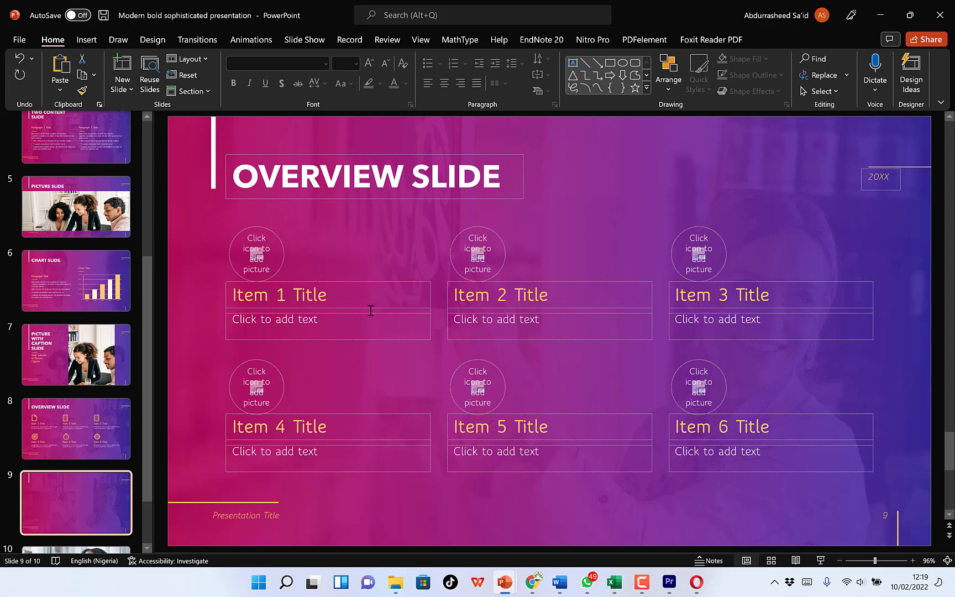
Begin editing the first item's text placeholder on the new slide
click(348, 319)
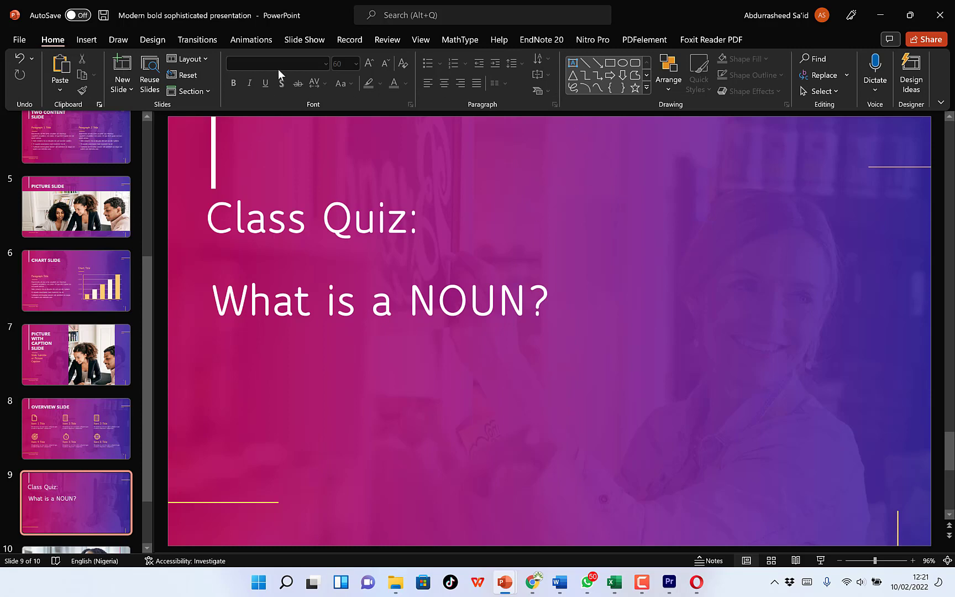
Draw a text box below the question, type 1, and narrow the box around it
click(572, 65)
drag(351, 396, 531, 460)
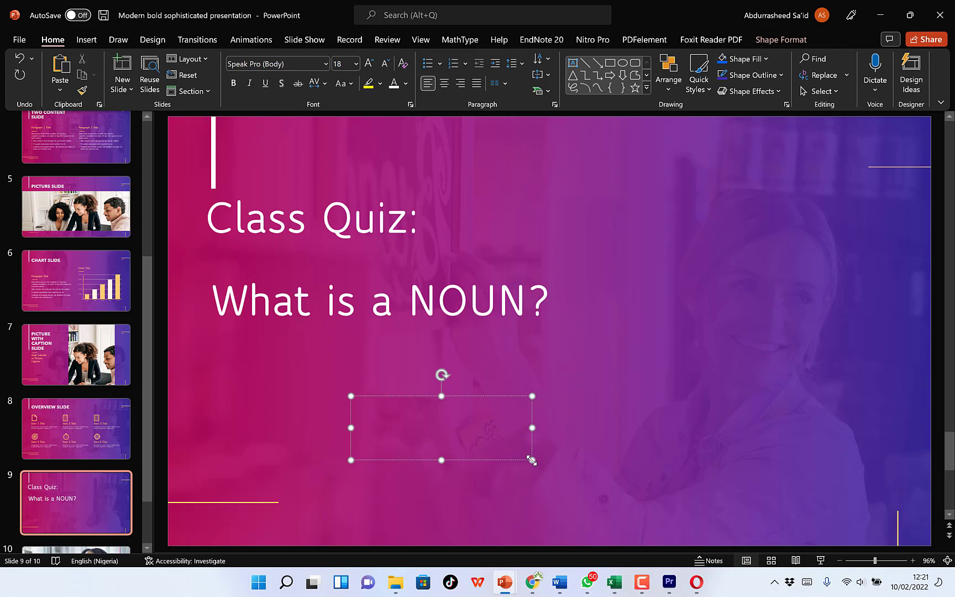
text(1)
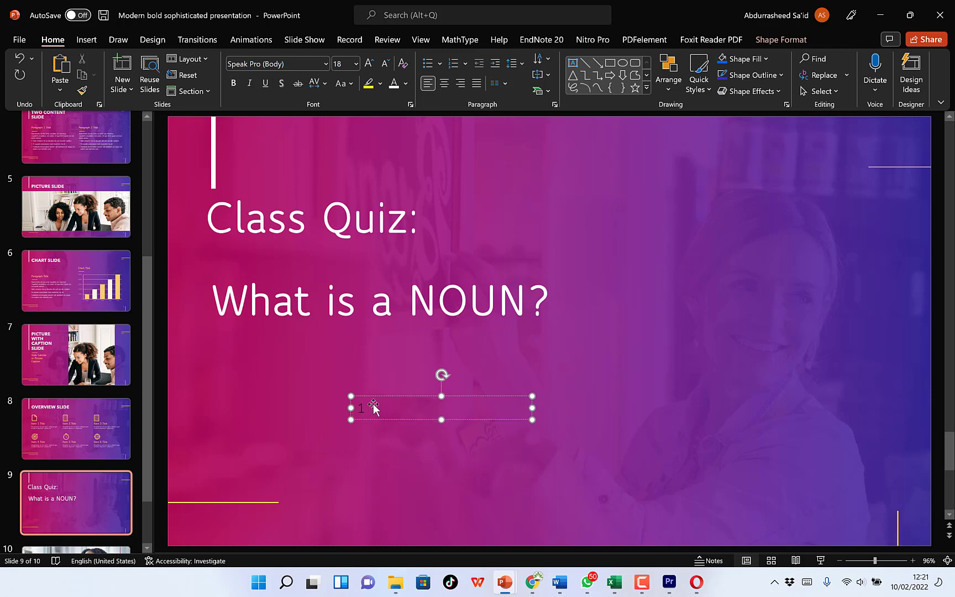
drag(530, 408, 407, 408)
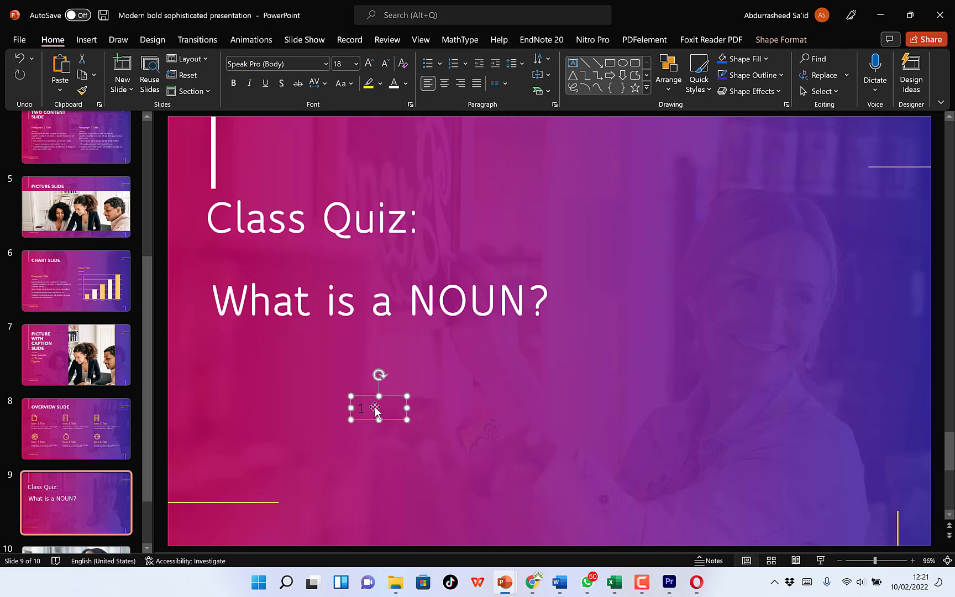
Enlarge the number 1 to 115-point font size
double_click(365, 409)
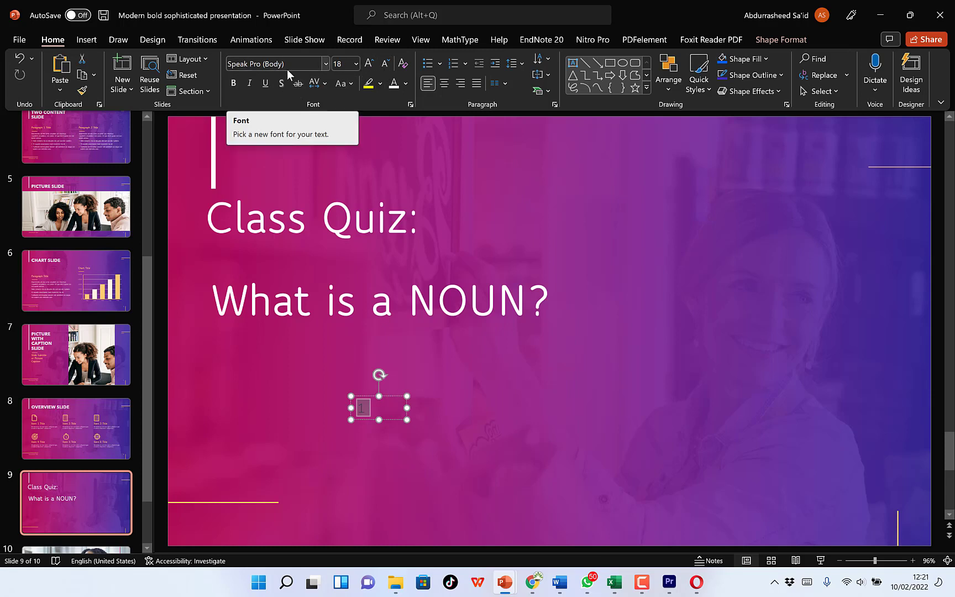
double_click(364, 410)
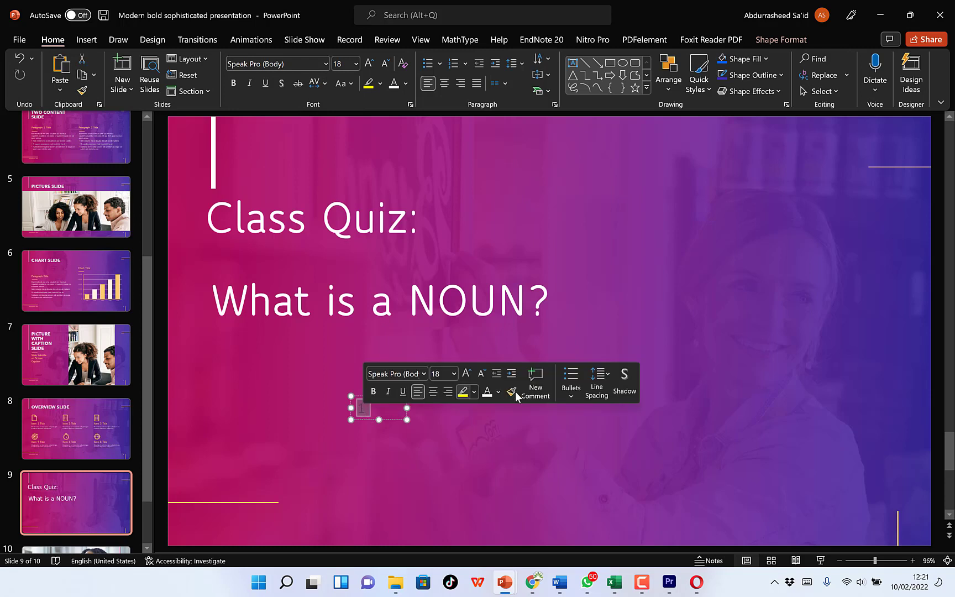
click(466, 374)
click(467, 374)
click(466, 374)
click(467, 374)
click(466, 374)
click(467, 374)
click(467, 373)
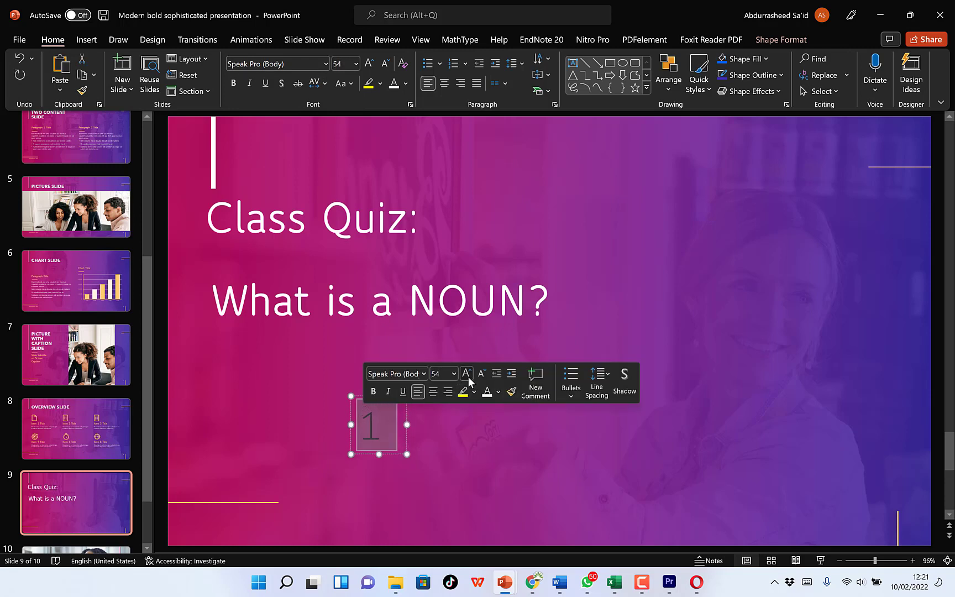
click(466, 374)
click(466, 374)
click(466, 374)
click(467, 373)
click(466, 374)
click(466, 374)
click(467, 373)
click(466, 373)
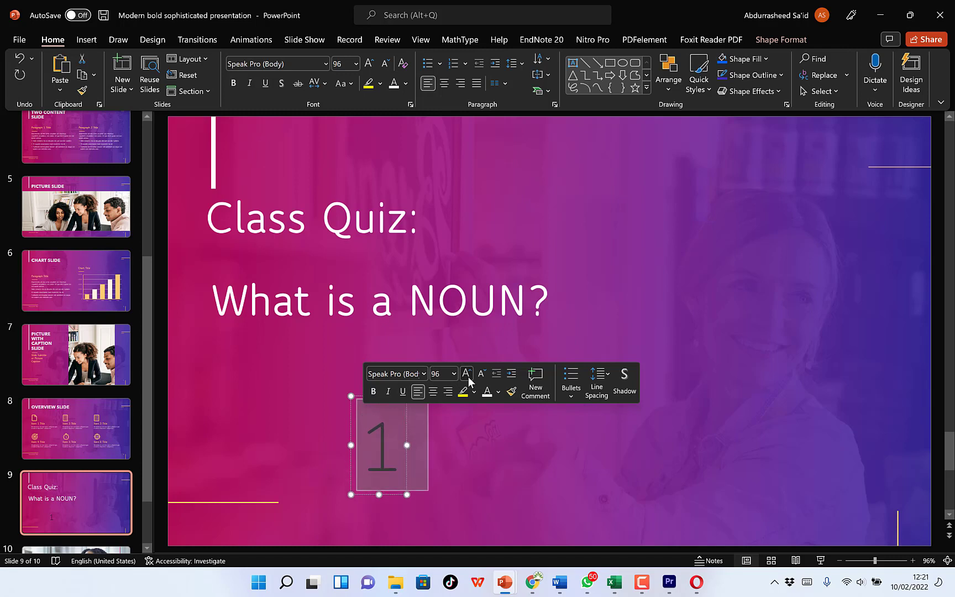
click(466, 374)
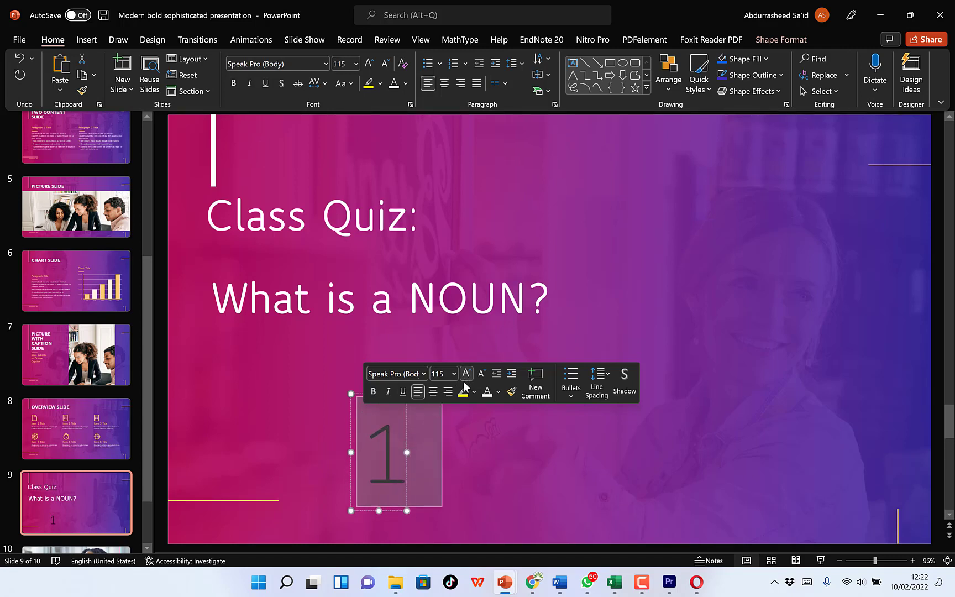
click(417, 365)
click(396, 449)
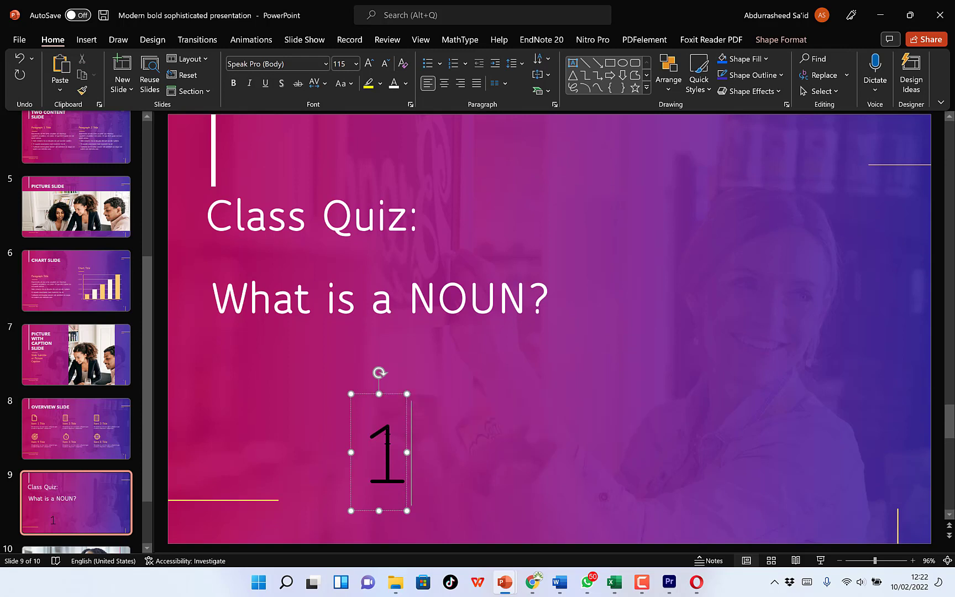
double_click(383, 438)
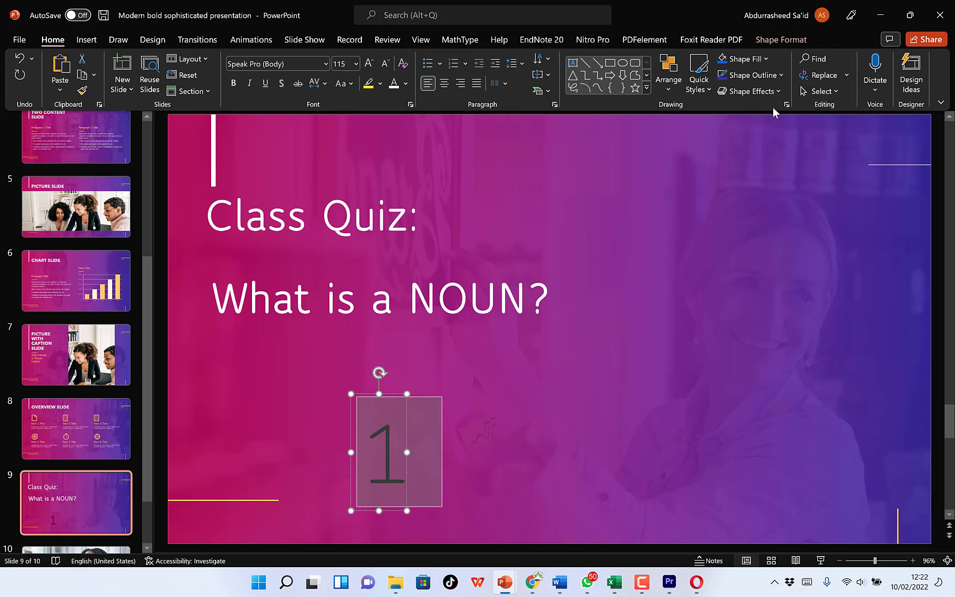
Fill the number box with dark navy and make the 1 white
click(786, 40)
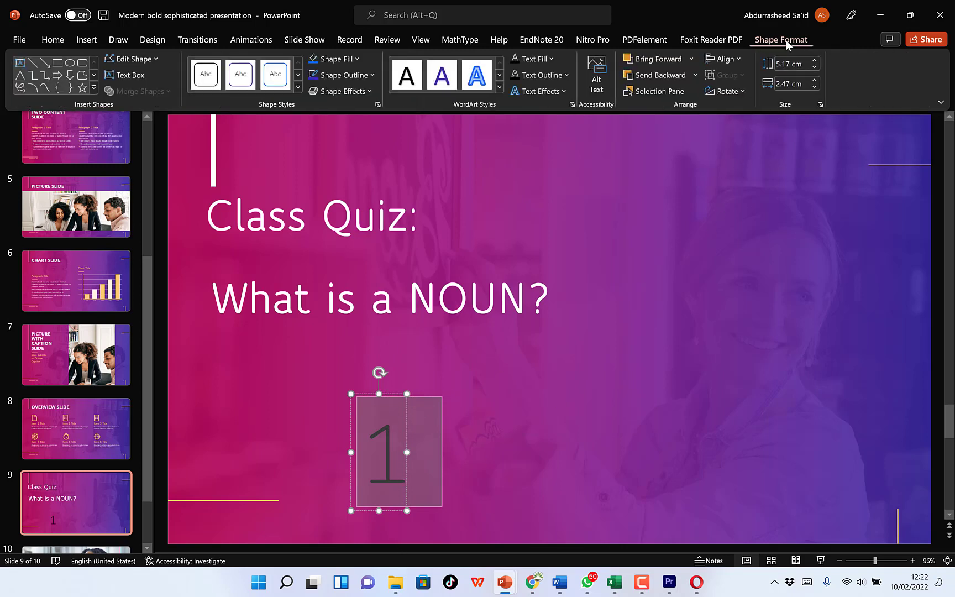
click(358, 58)
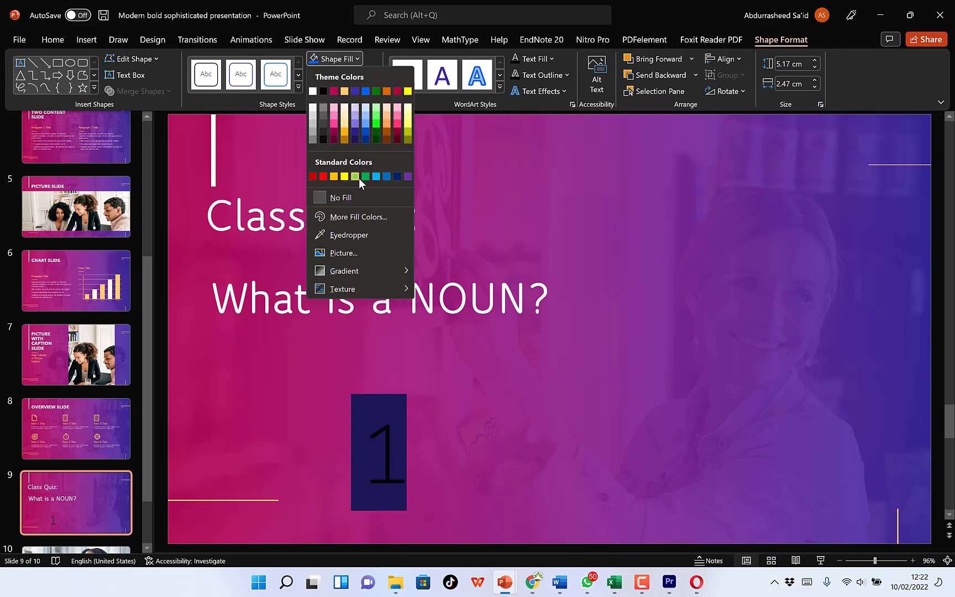
click(397, 176)
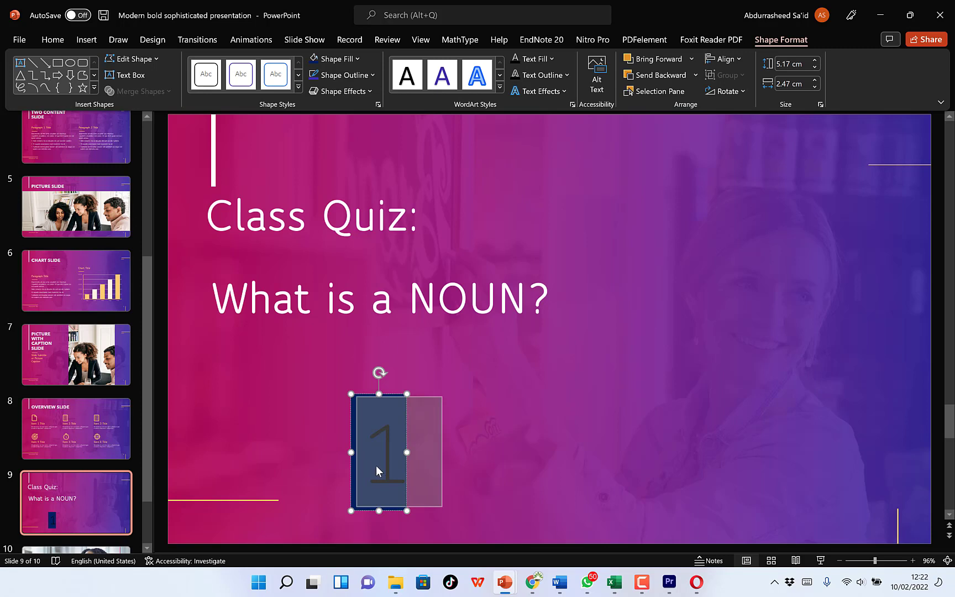
click(551, 60)
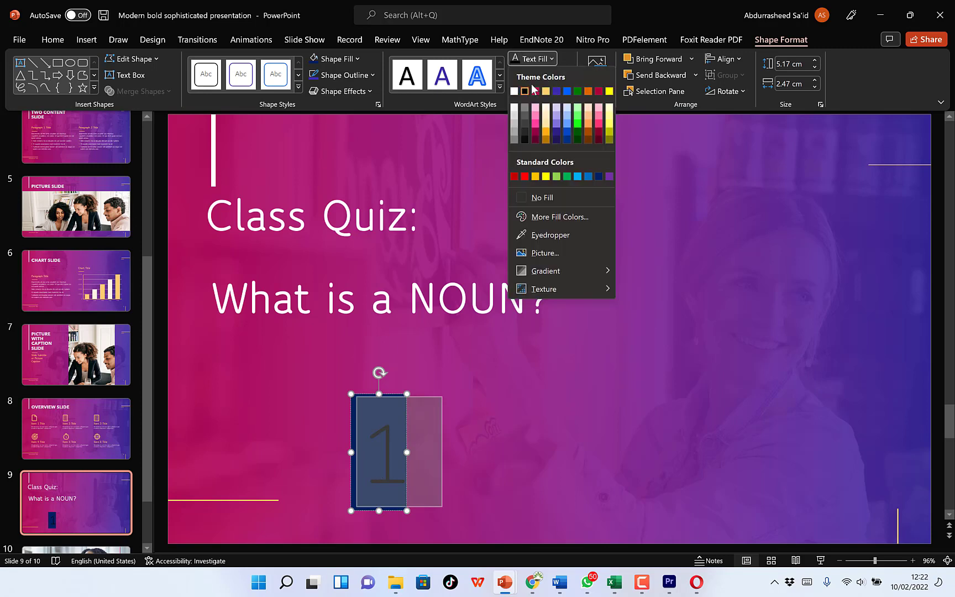
click(515, 91)
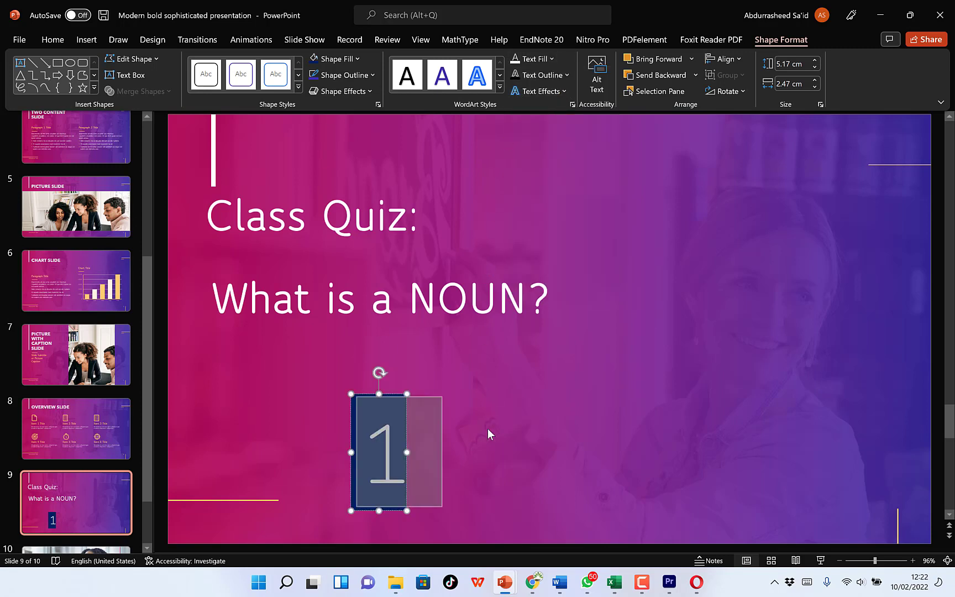
Widen the navy box and centre the number 1 within it
click(488, 473)
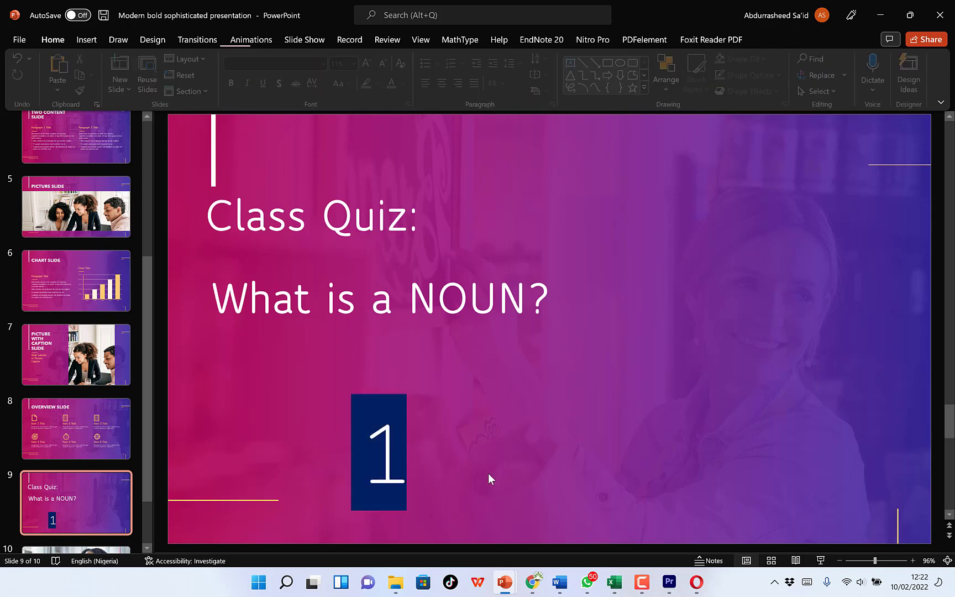
click(388, 511)
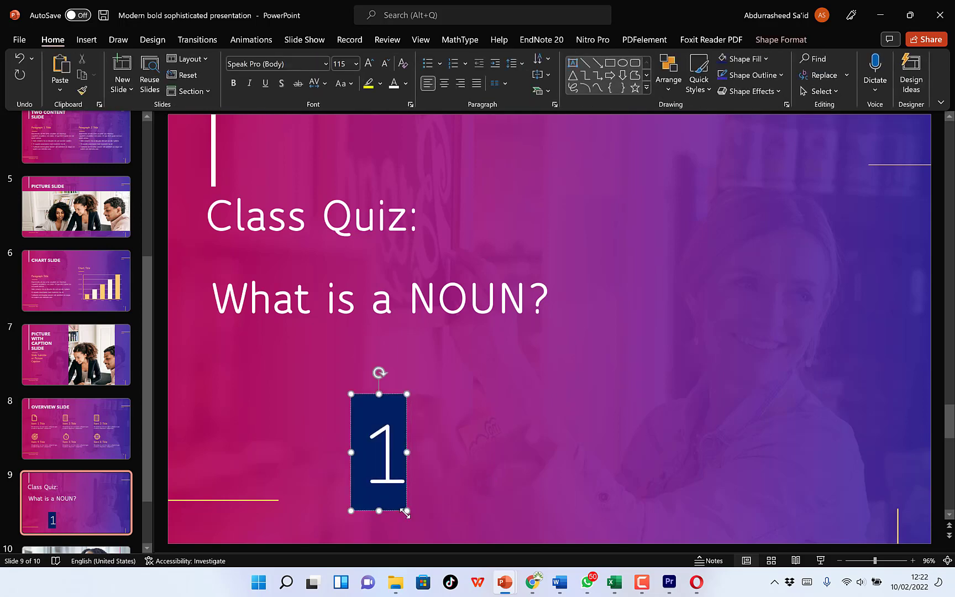
drag(406, 511, 426, 489)
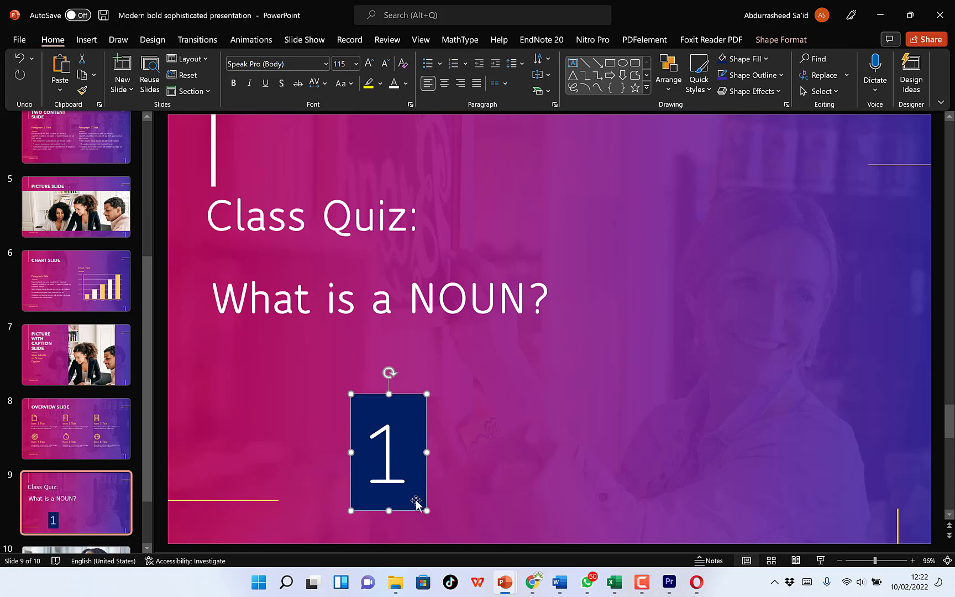
click(387, 459)
click(388, 460)
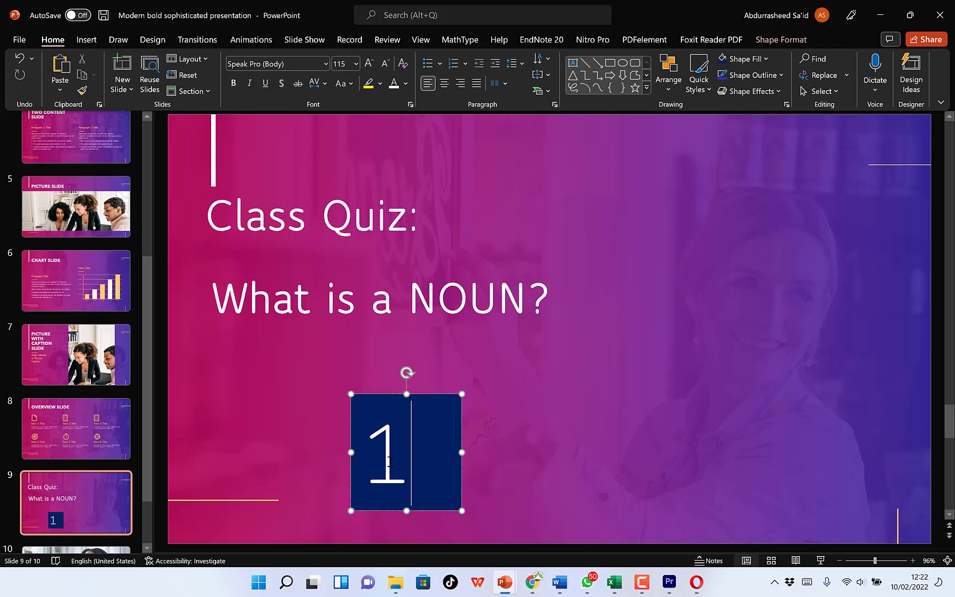
double_click(387, 460)
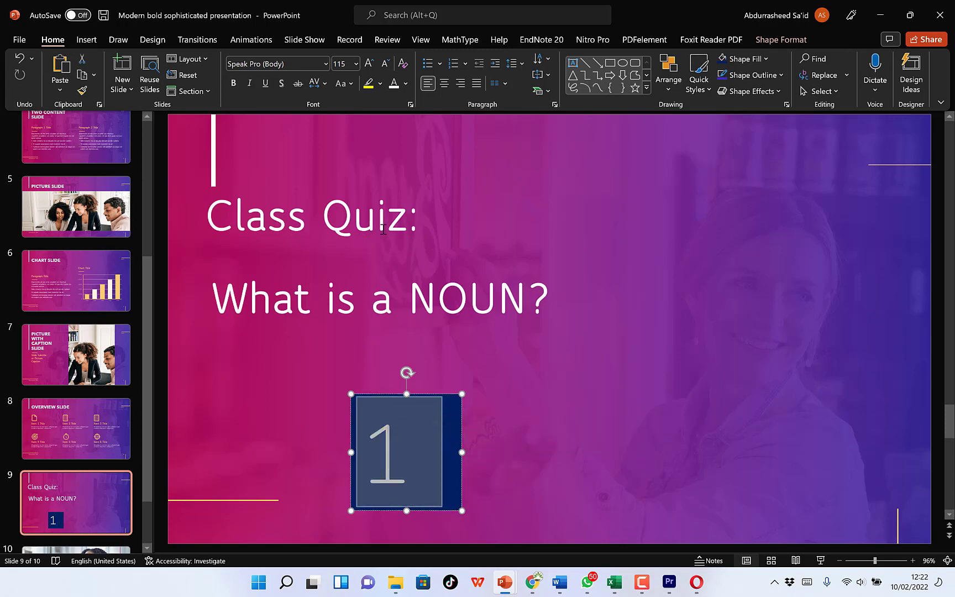
click(446, 86)
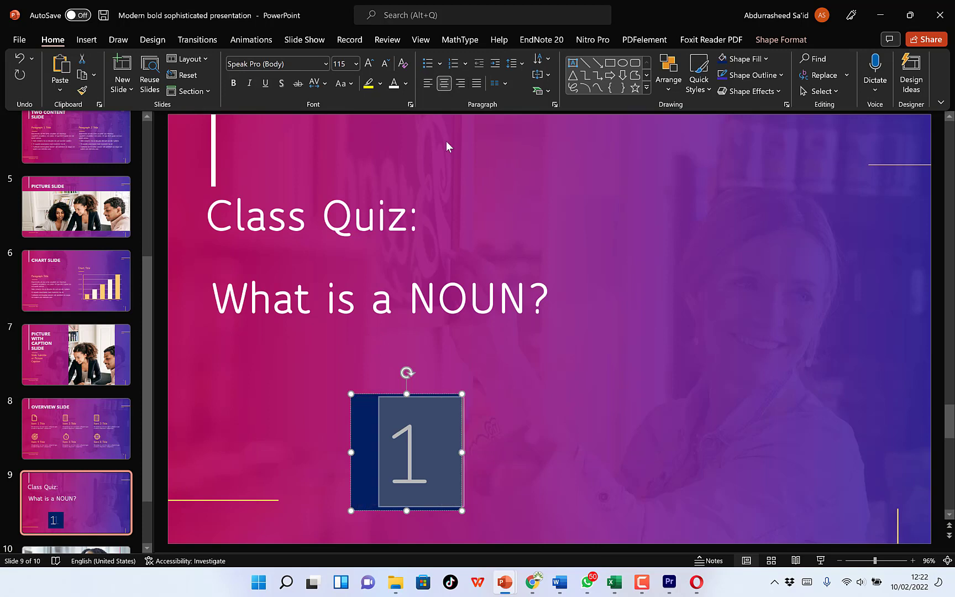
click(545, 379)
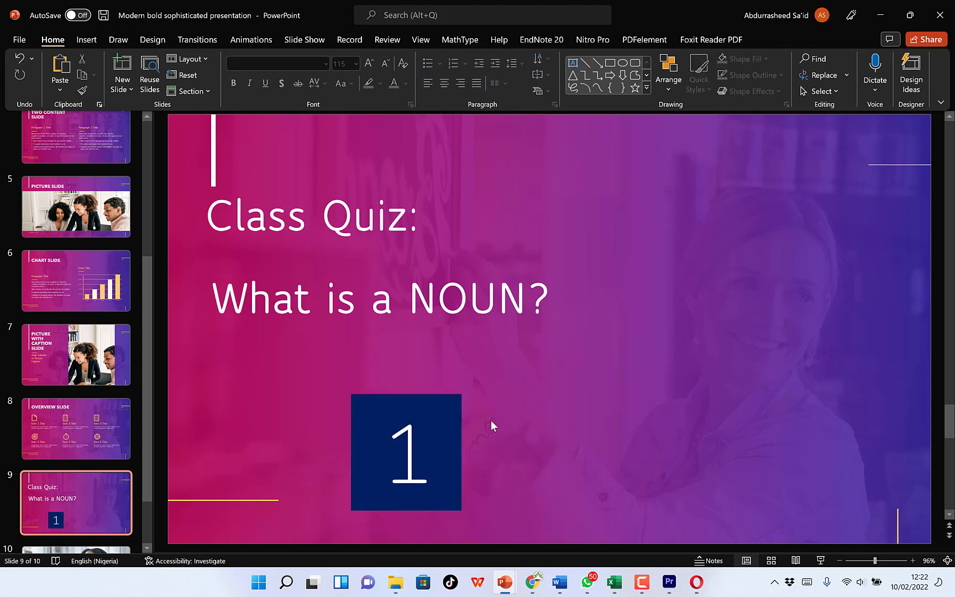
click(456, 399)
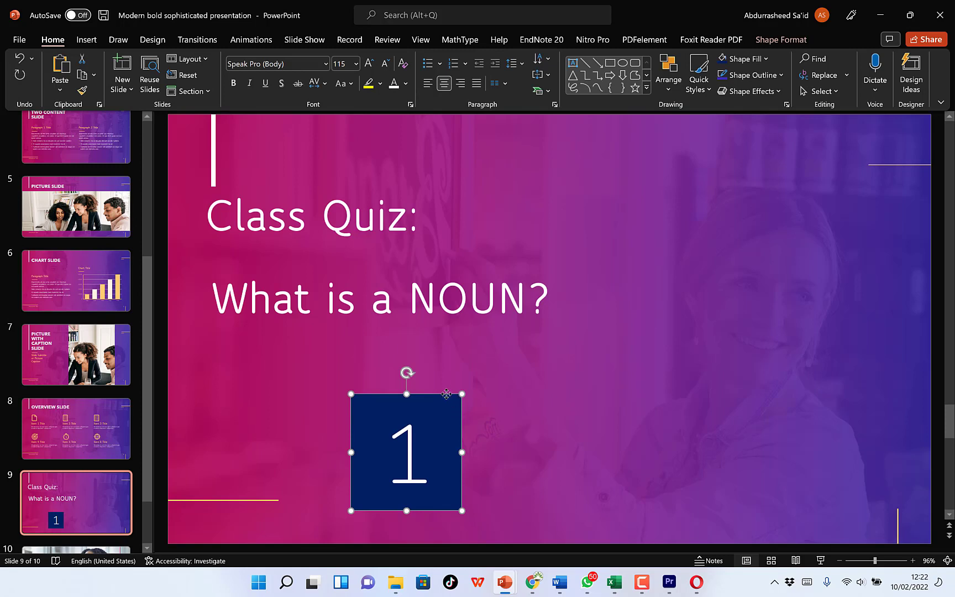
Nudge the navy box up-left, duplicate it with Ctrl+D, and spread copies into a row of five
drag(447, 395, 419, 362)
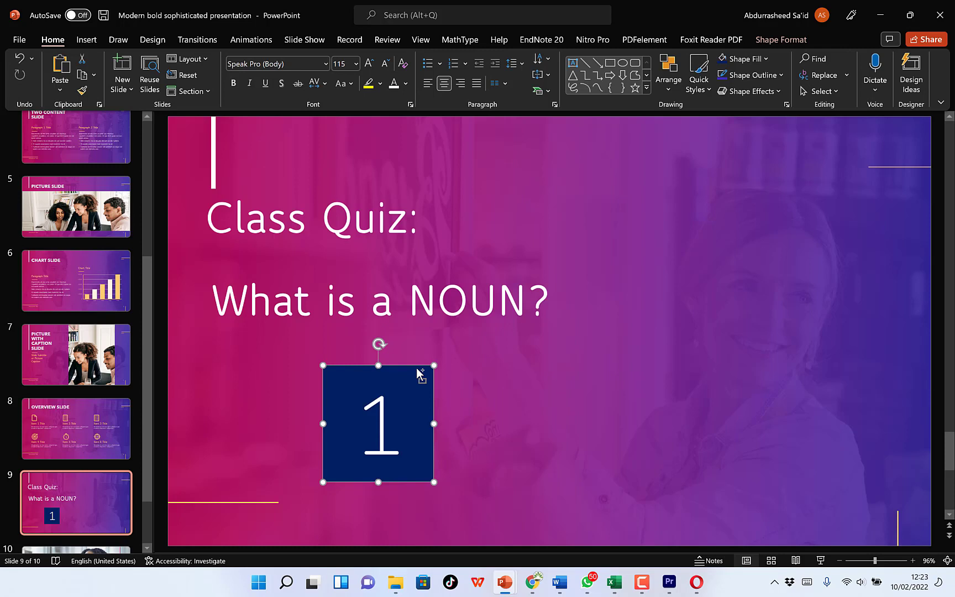
key(ctrl+d)
key(ctrl+d)
key(ctrl+d)
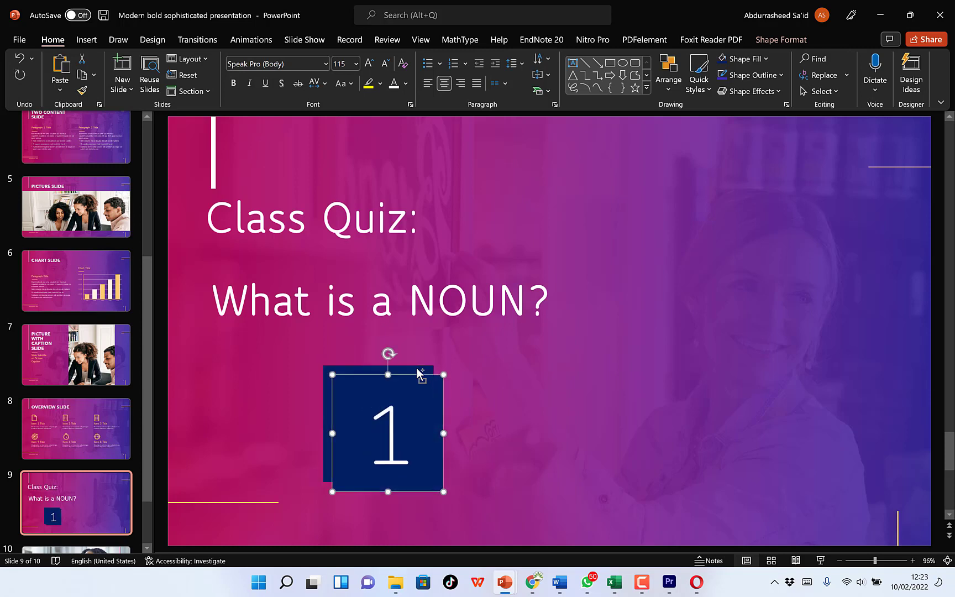
key(ctrl+d)
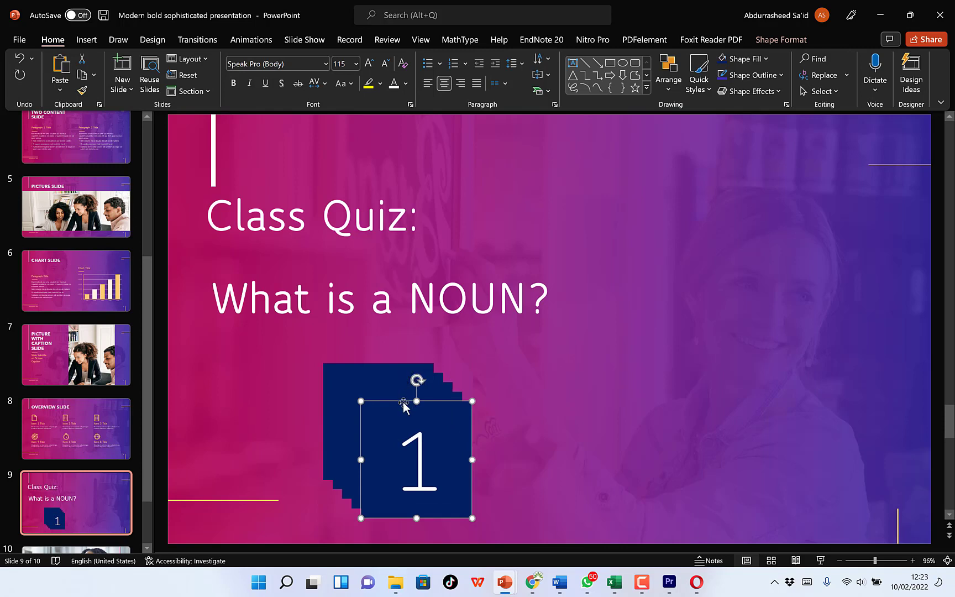
drag(408, 399, 519, 368)
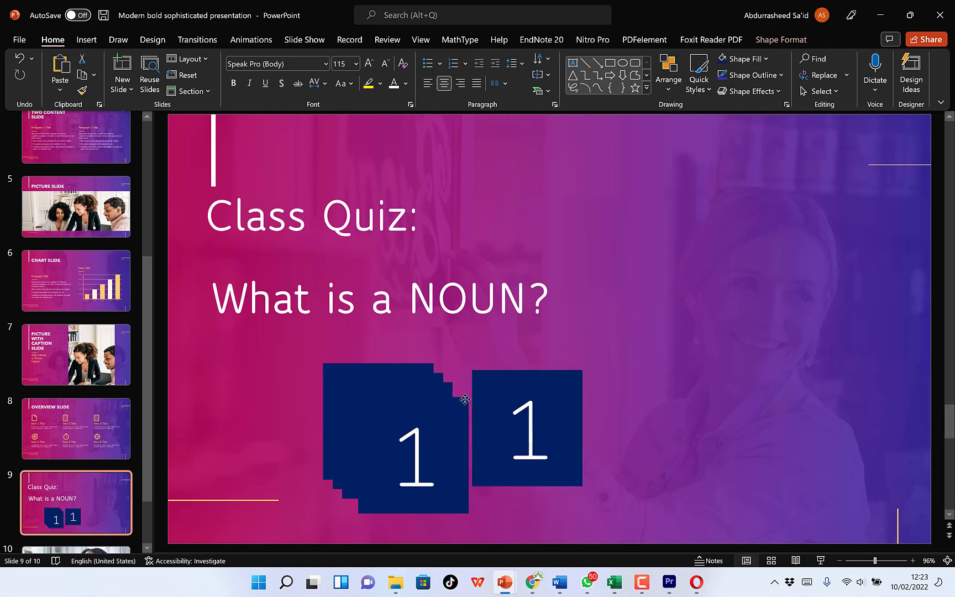
drag(447, 394, 619, 367)
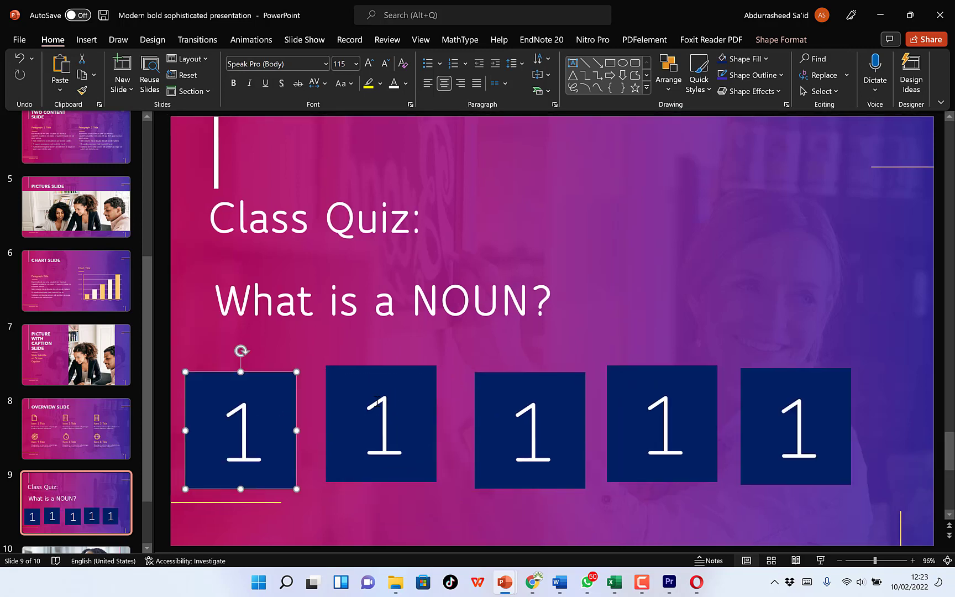
Replace the digit in boxes two to five with 2, 3, 4 and 5
click(395, 419)
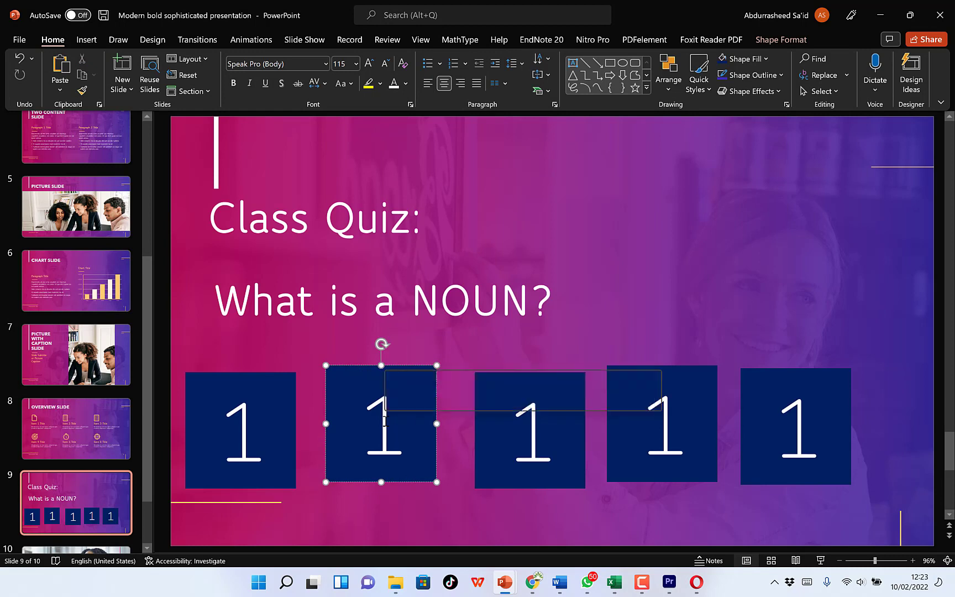
double_click(386, 422)
text(2)
click(531, 420)
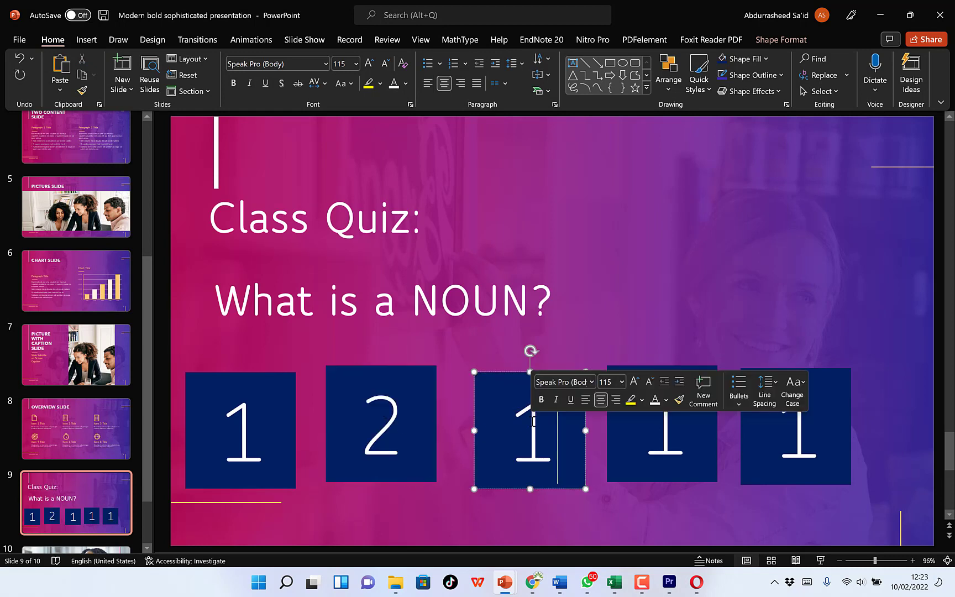
double_click(531, 420)
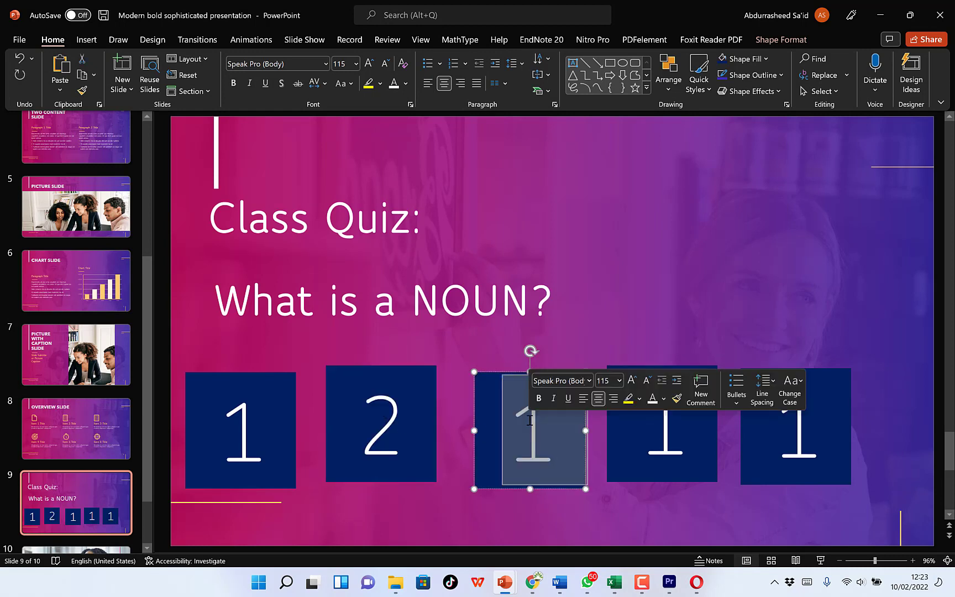
text(3)
click(671, 431)
double_click(671, 432)
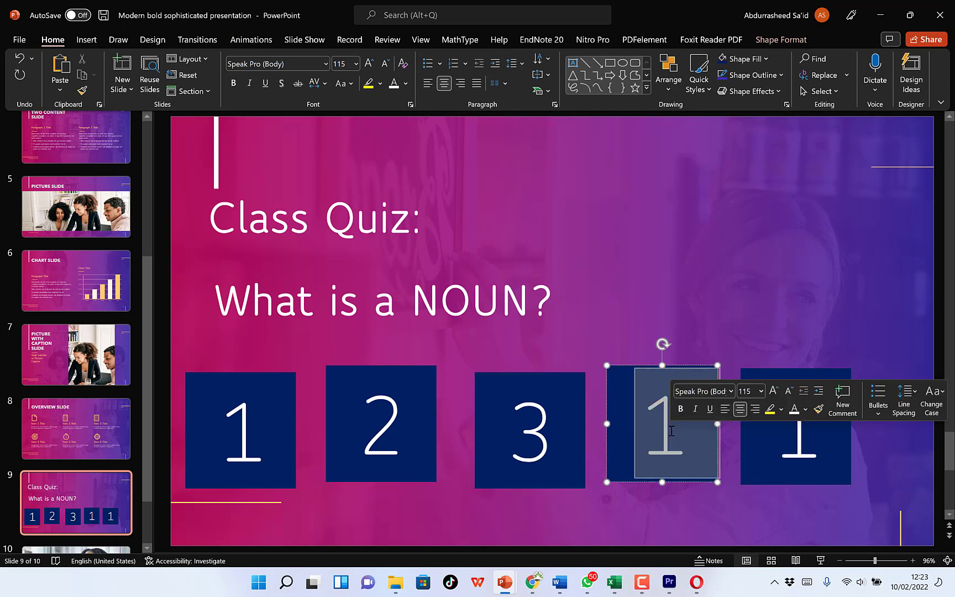
text(4)
click(800, 431)
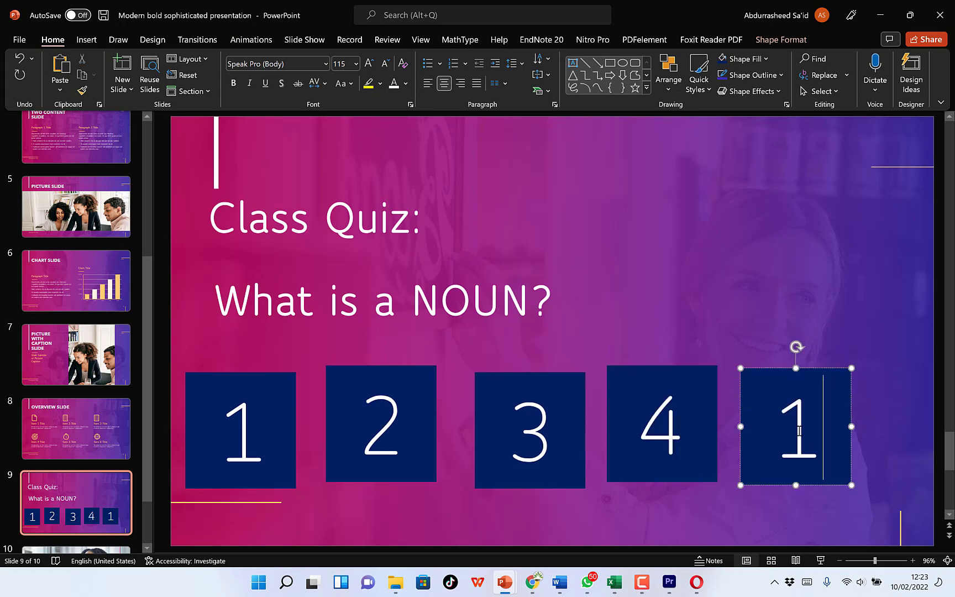
double_click(800, 432)
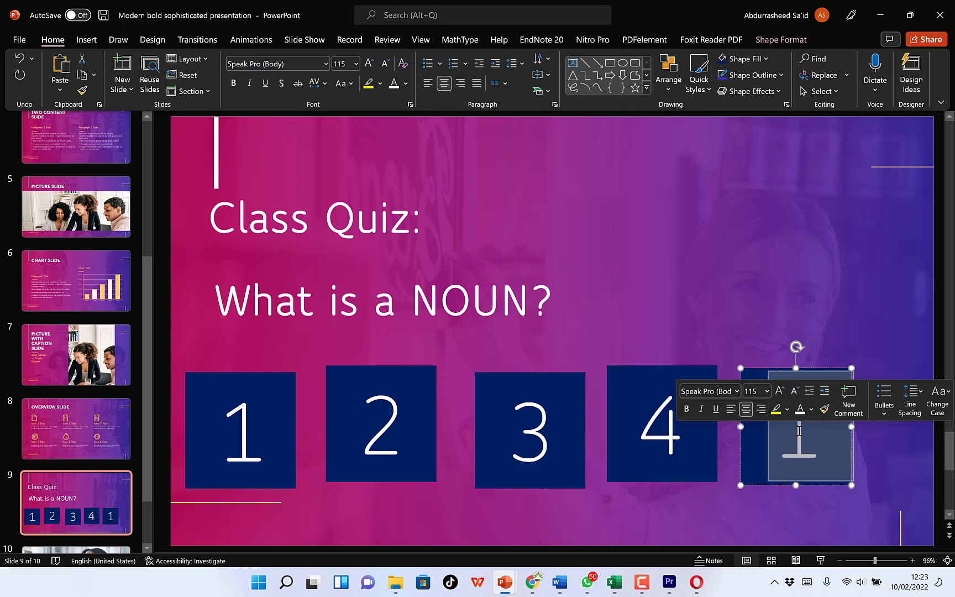
text(5)
click(746, 284)
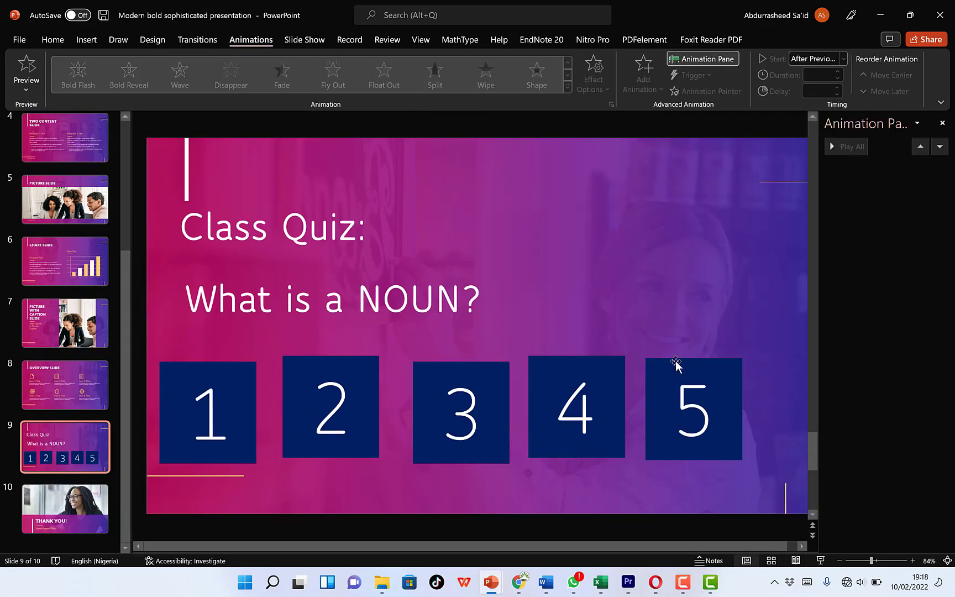
Apply the Disappear exit effect to box 5, then to box 4
click(676, 367)
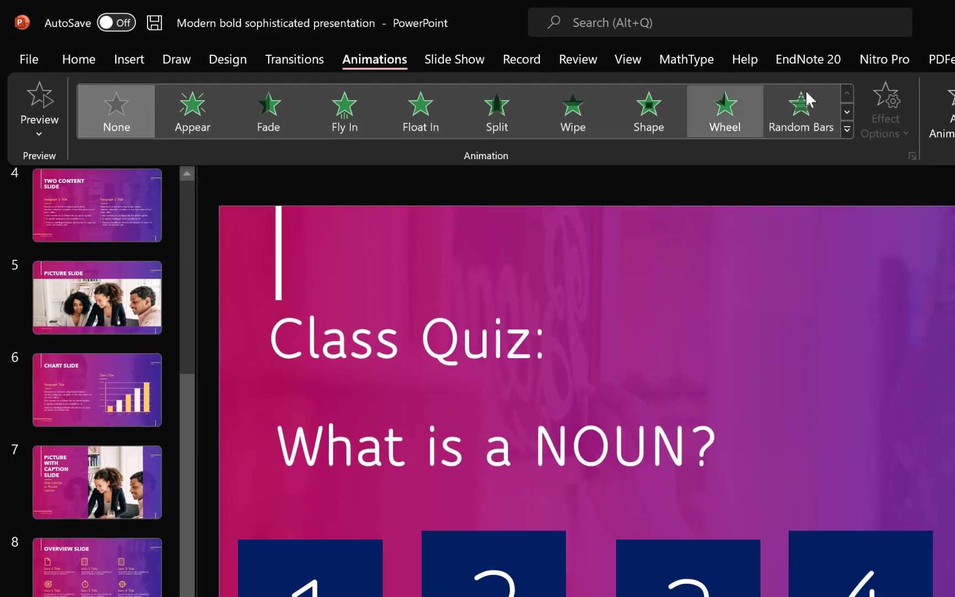
click(846, 129)
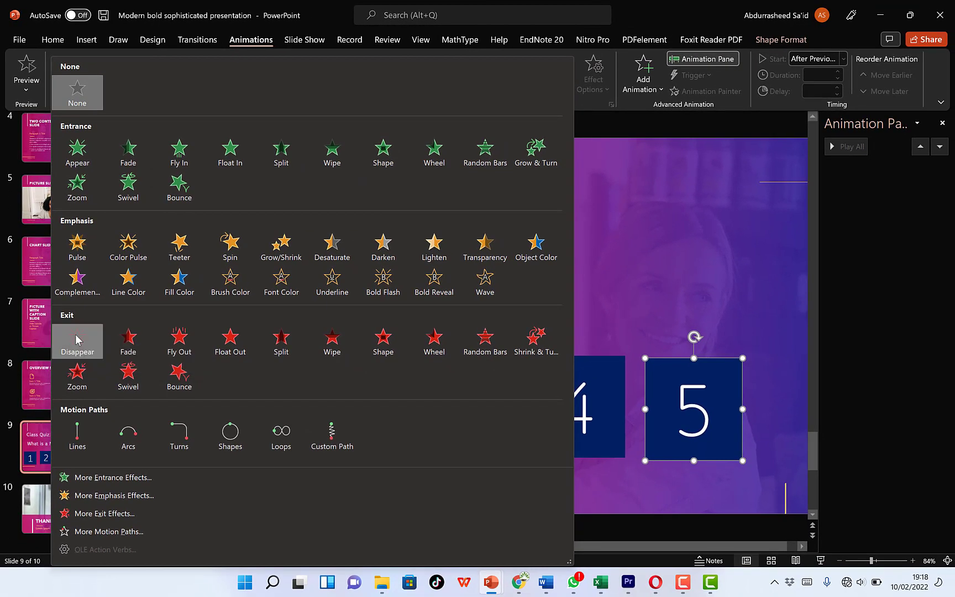
click(114, 503)
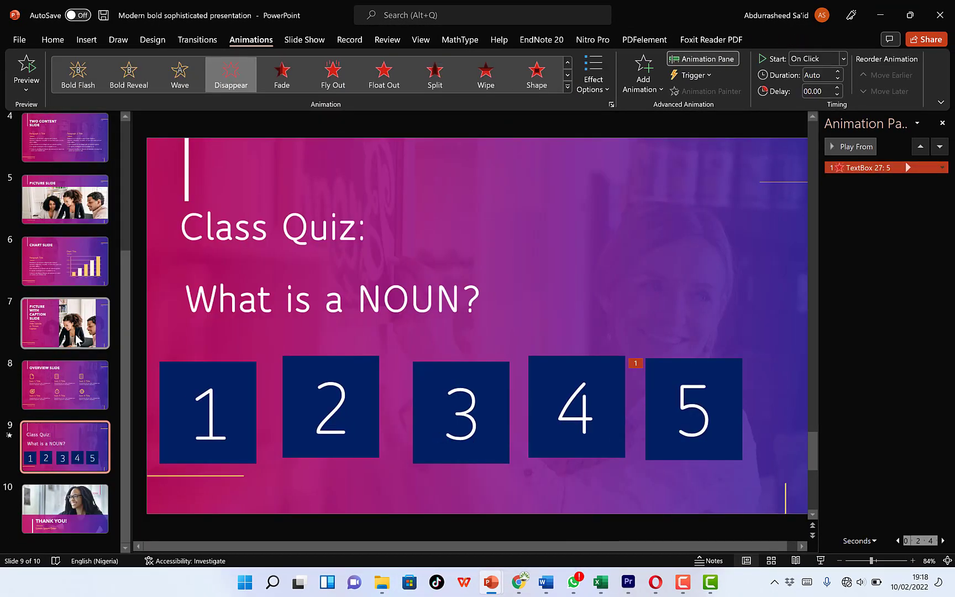
click(568, 89)
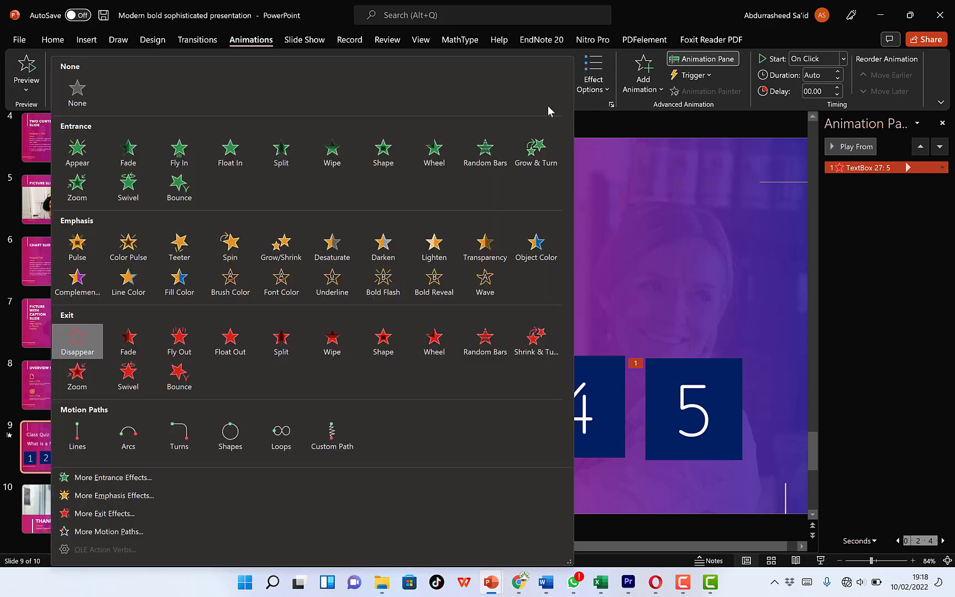
click(78, 342)
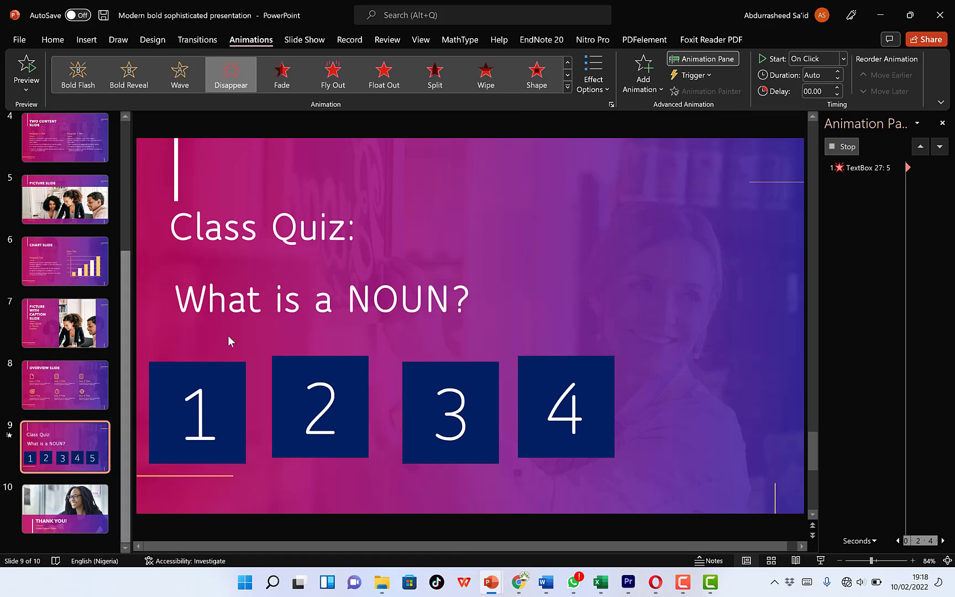
click(587, 359)
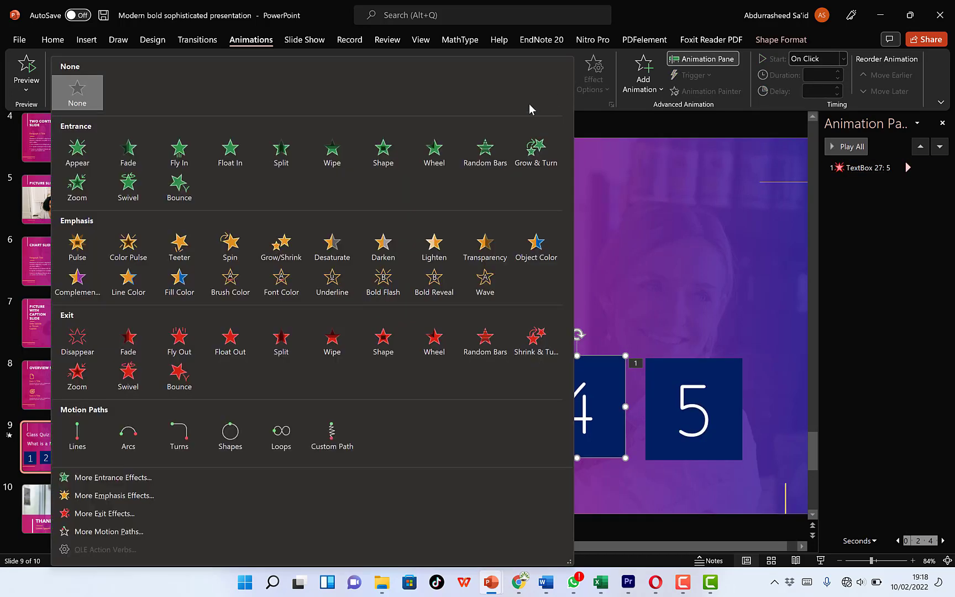
click(568, 85)
click(91, 338)
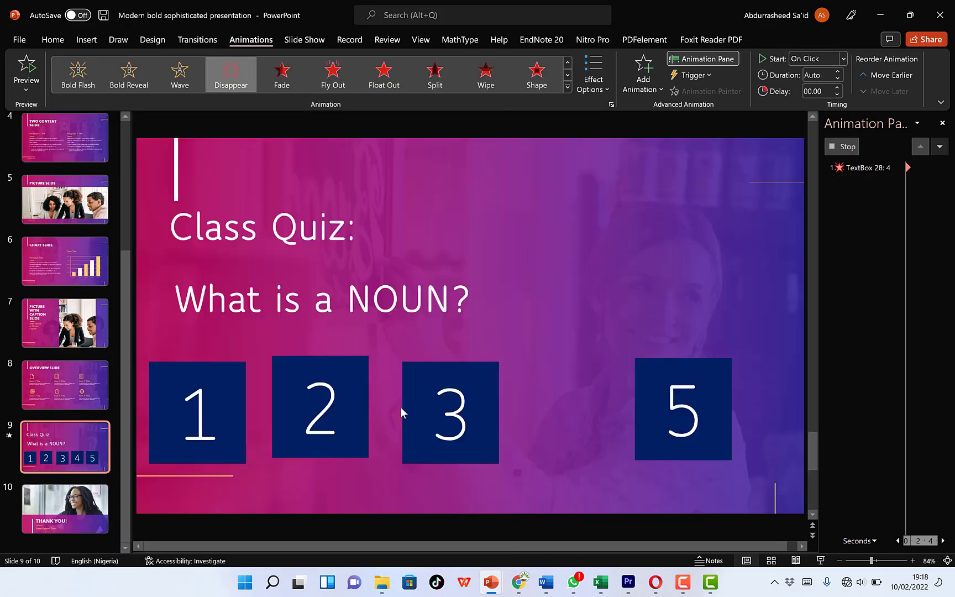
Apply Disappear exits to boxes 3, 2 and 1, then close the animation list
click(463, 366)
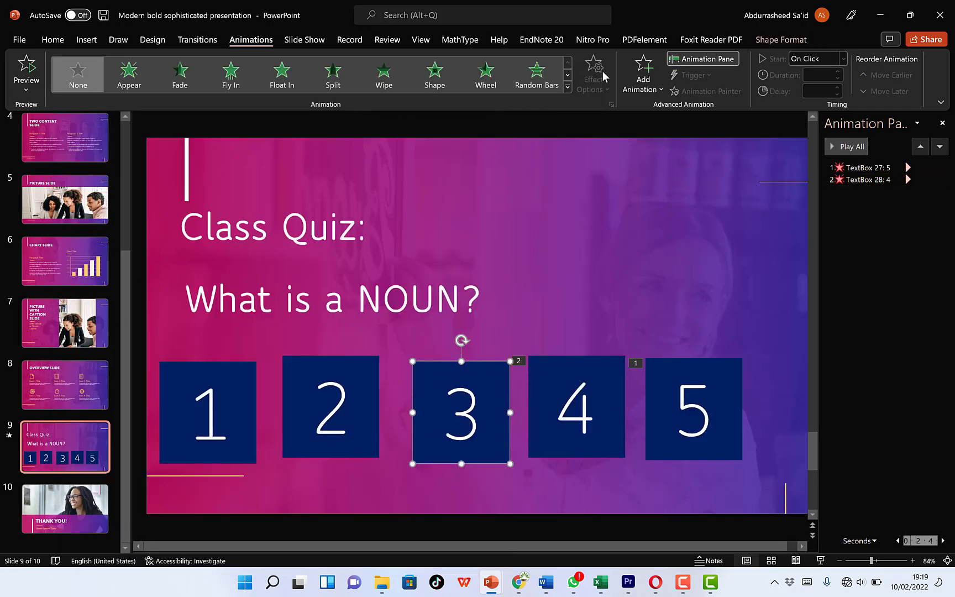
click(568, 86)
click(83, 338)
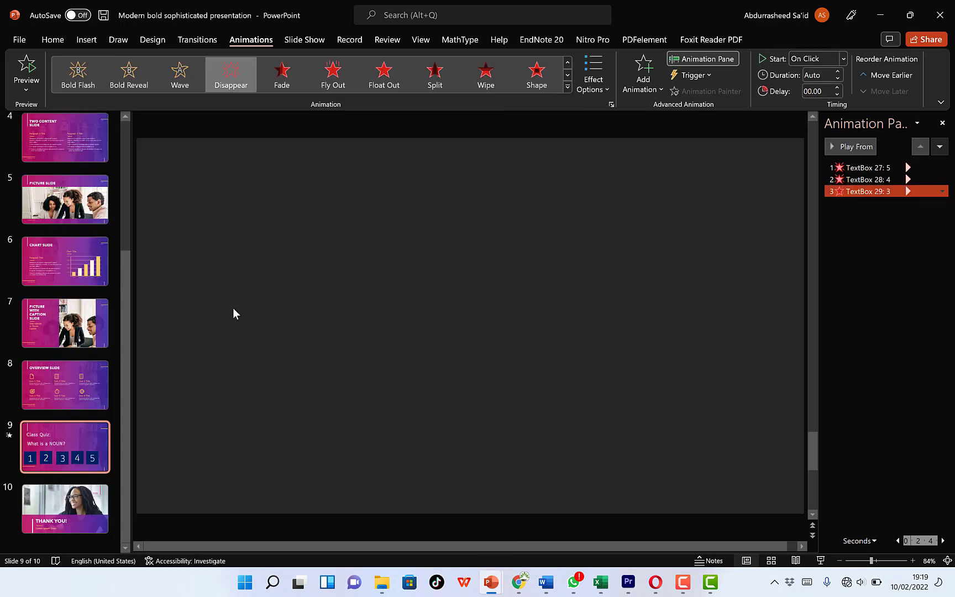
key(Tab)
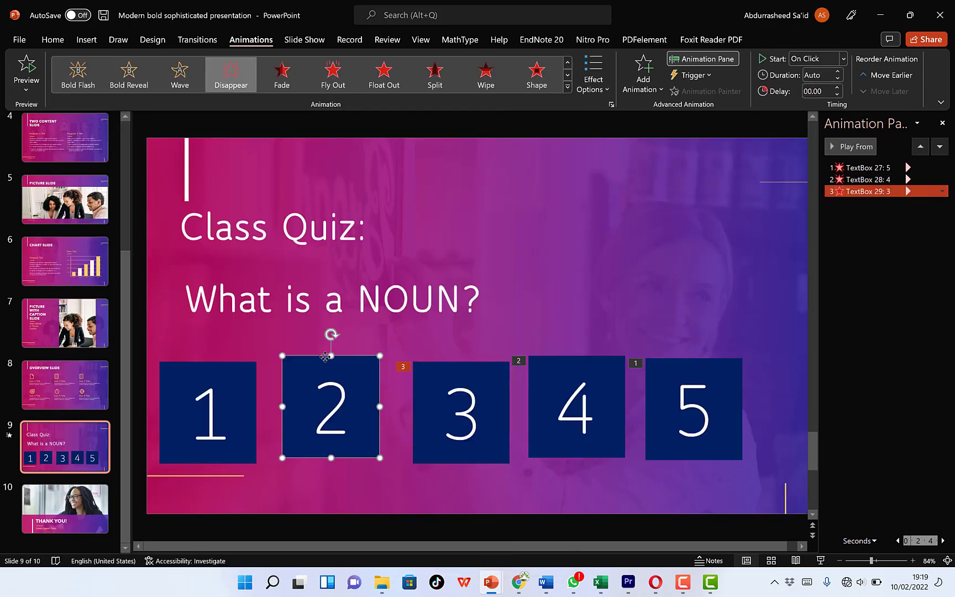
click(567, 86)
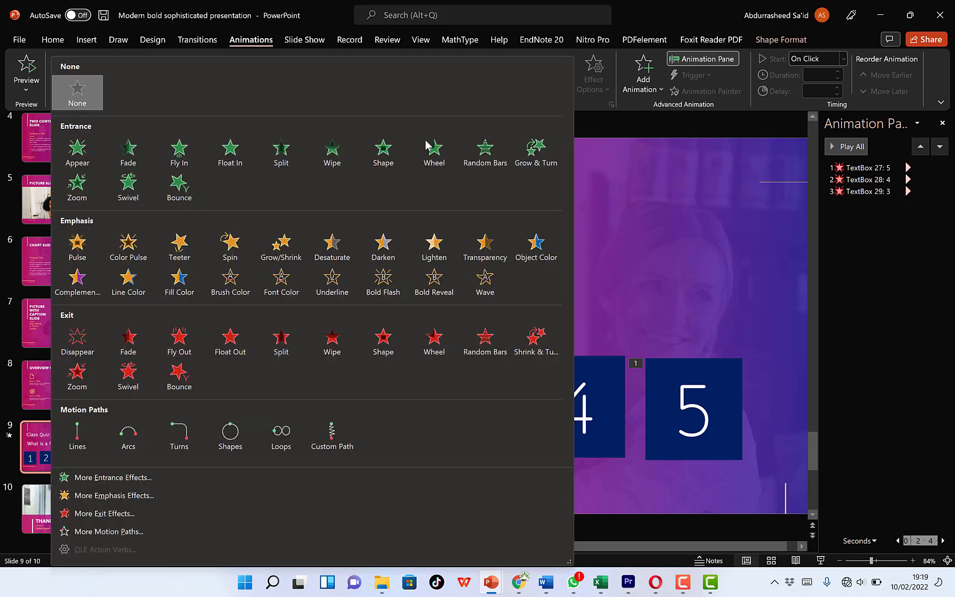
click(101, 339)
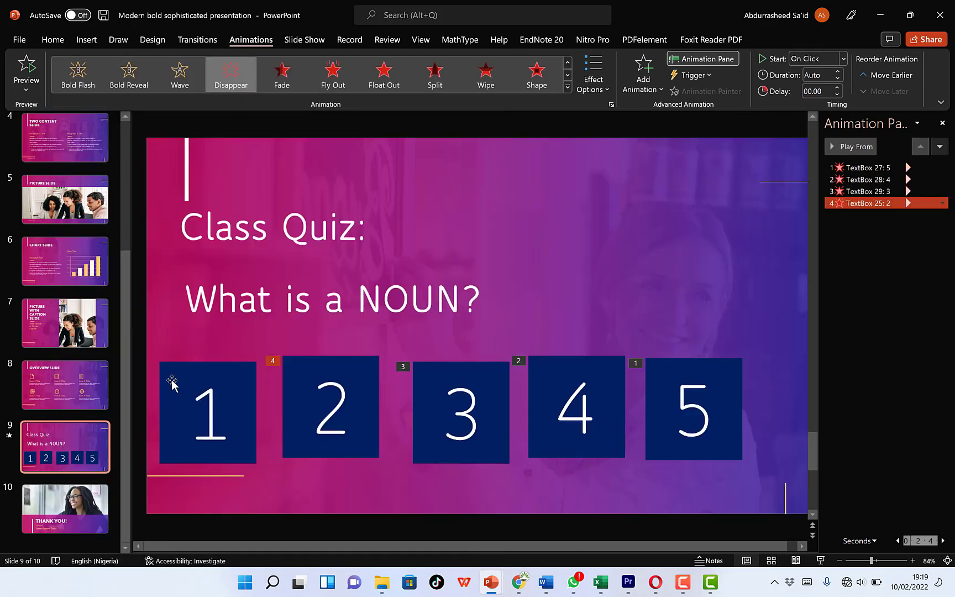
click(185, 366)
click(184, 362)
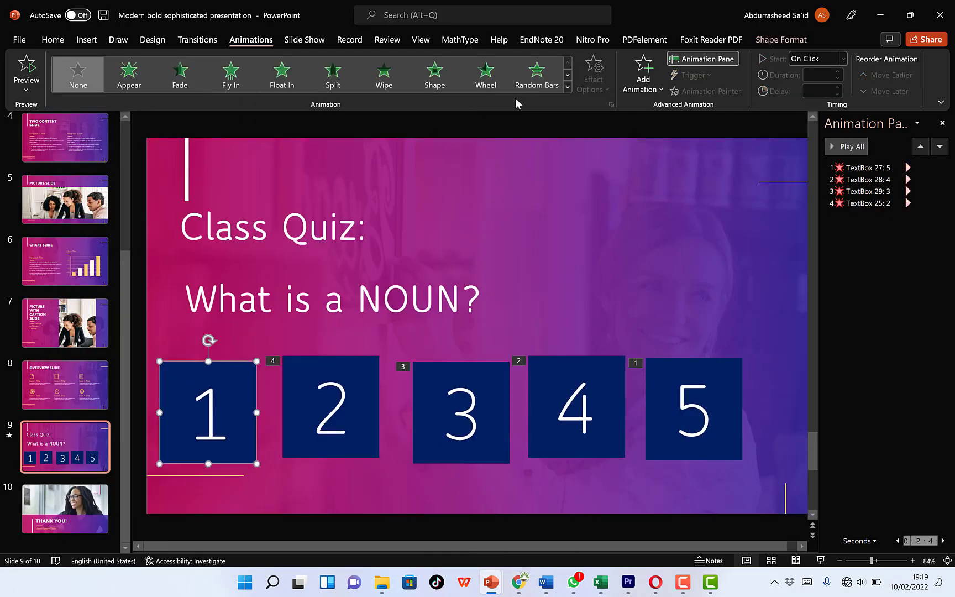
click(568, 87)
click(76, 342)
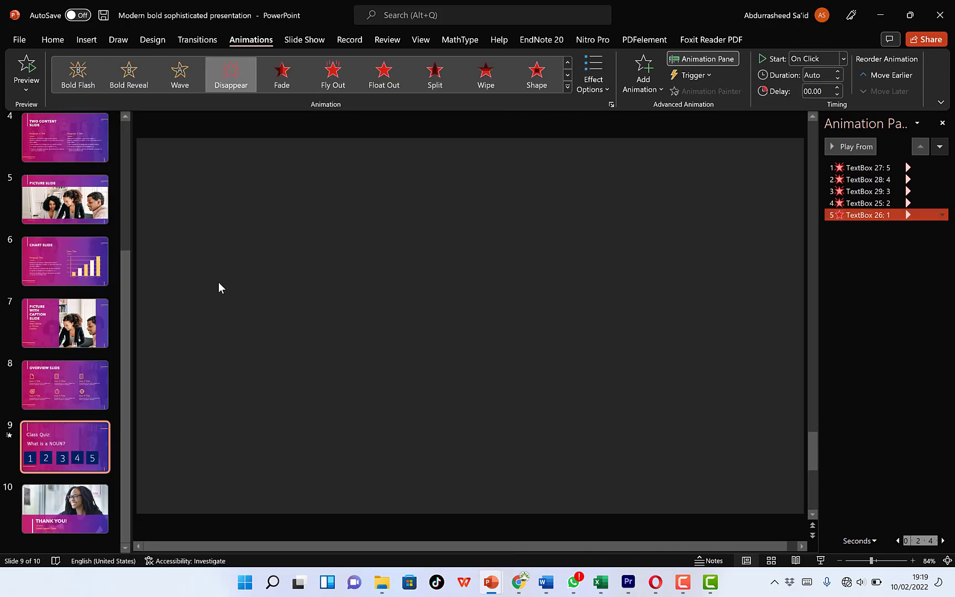
click(943, 123)
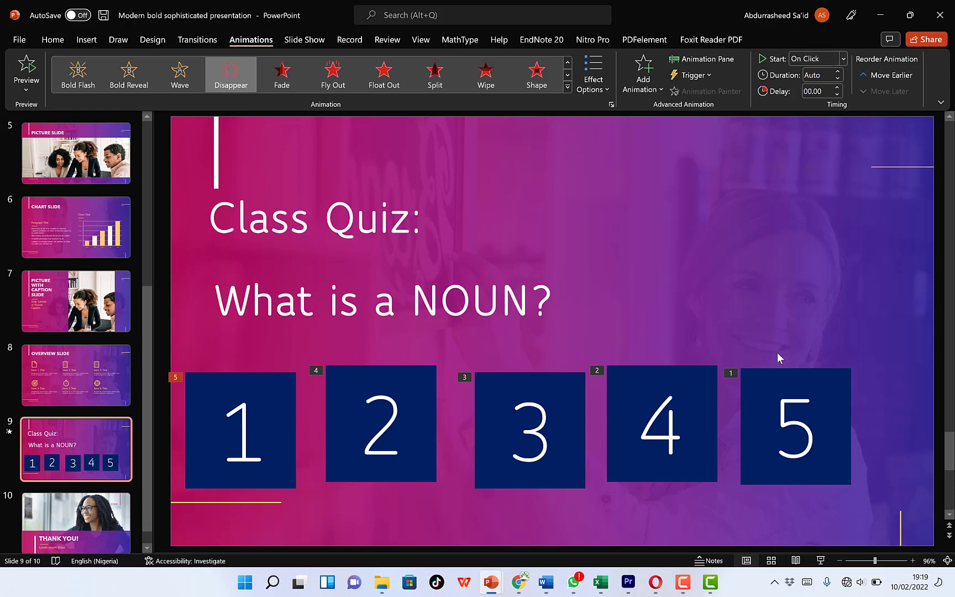
Set box 4's Disappear to start After Previous with a 1-second delay
click(772, 372)
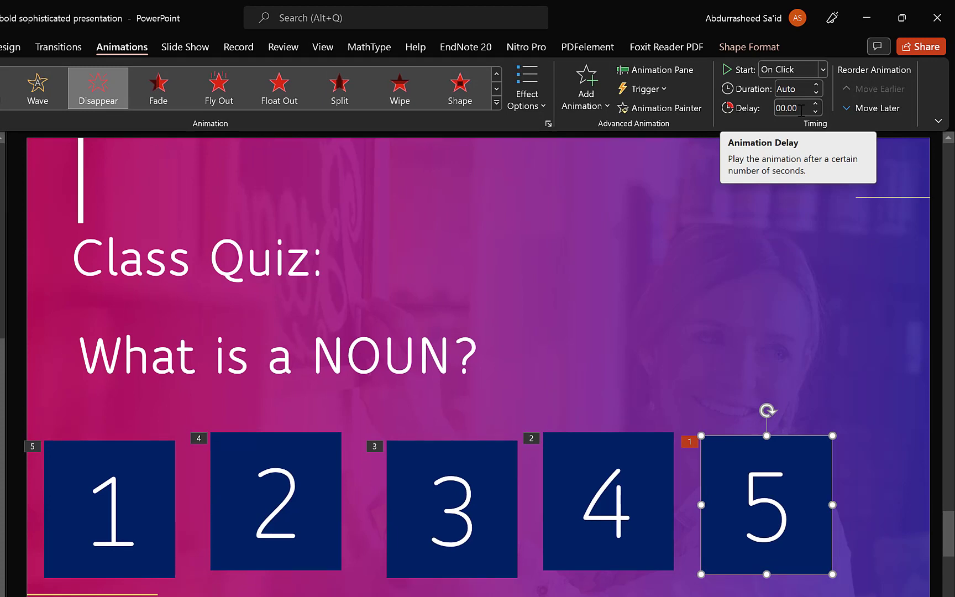
click(801, 110)
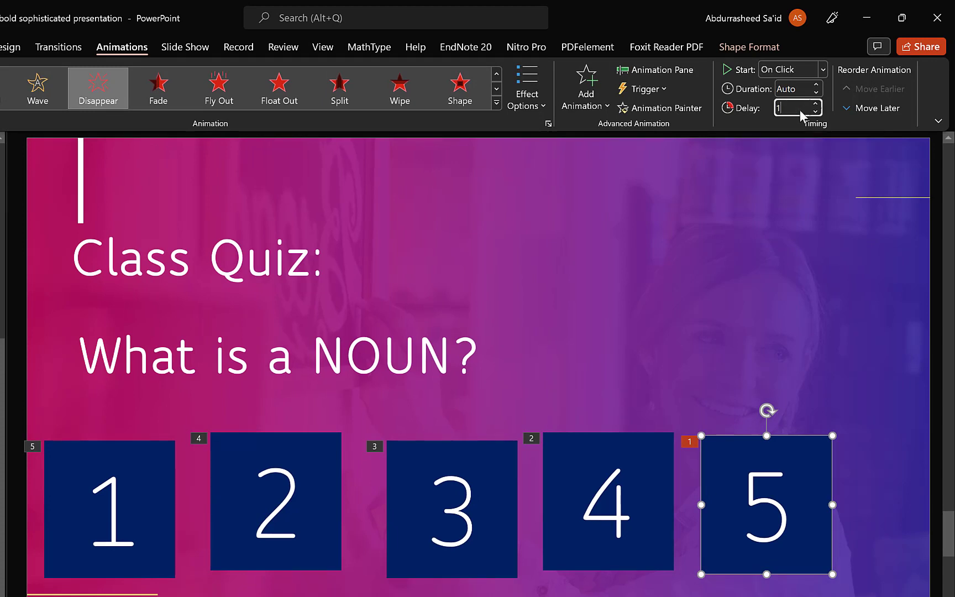
click(630, 434)
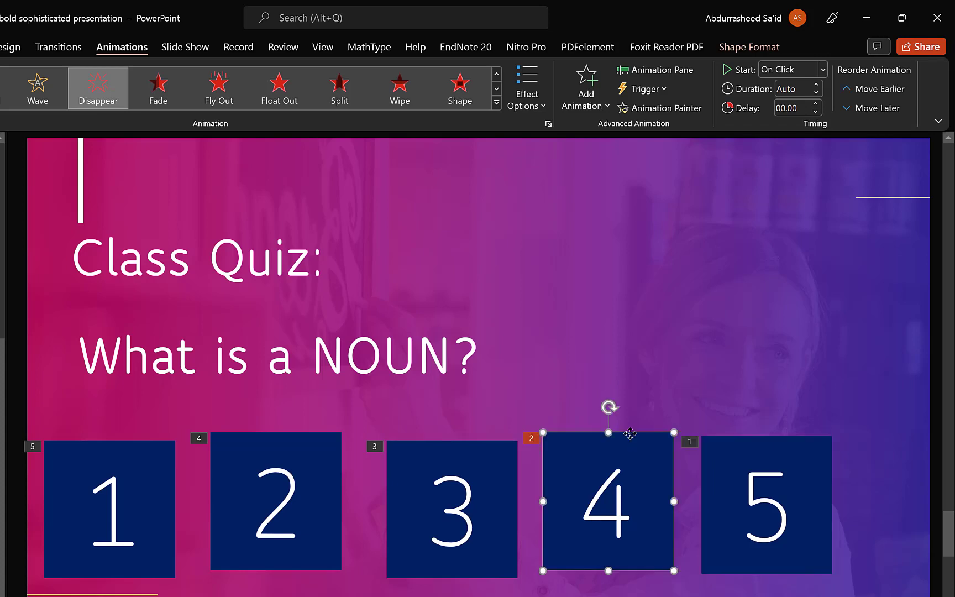
click(824, 70)
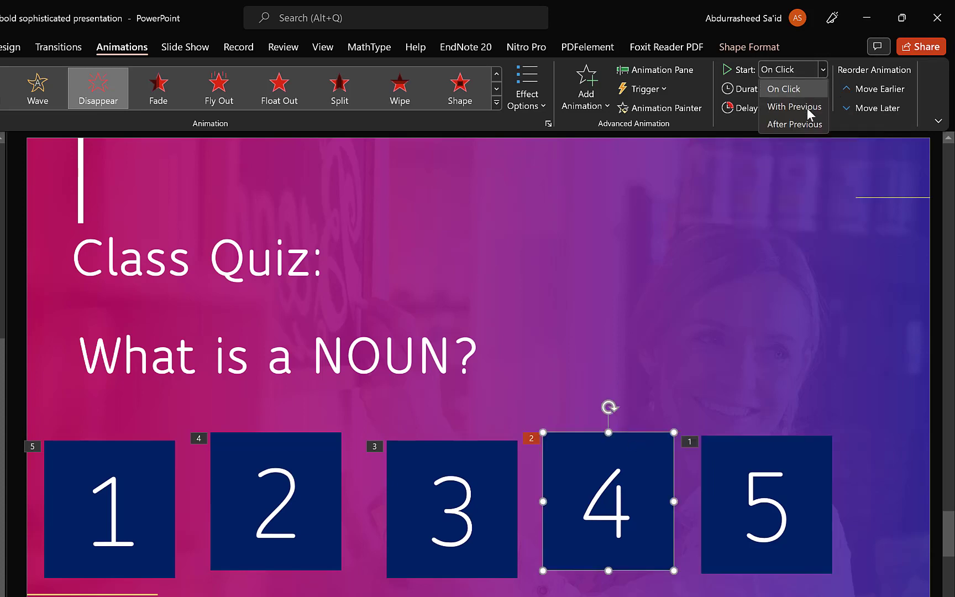
click(809, 123)
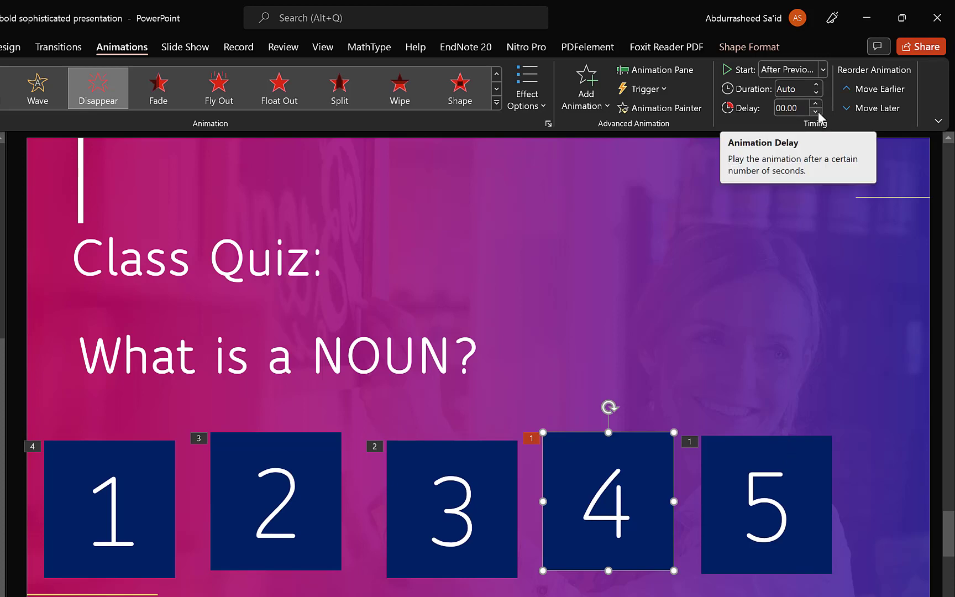
click(801, 109)
text(1)
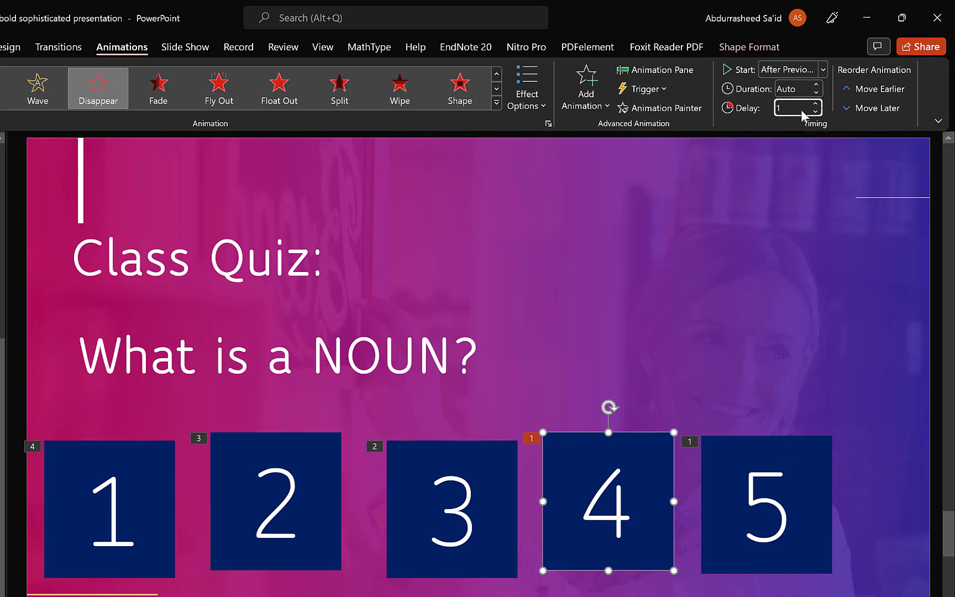
Set box 3's Disappear to start After Previous with a 1-second delay
click(472, 448)
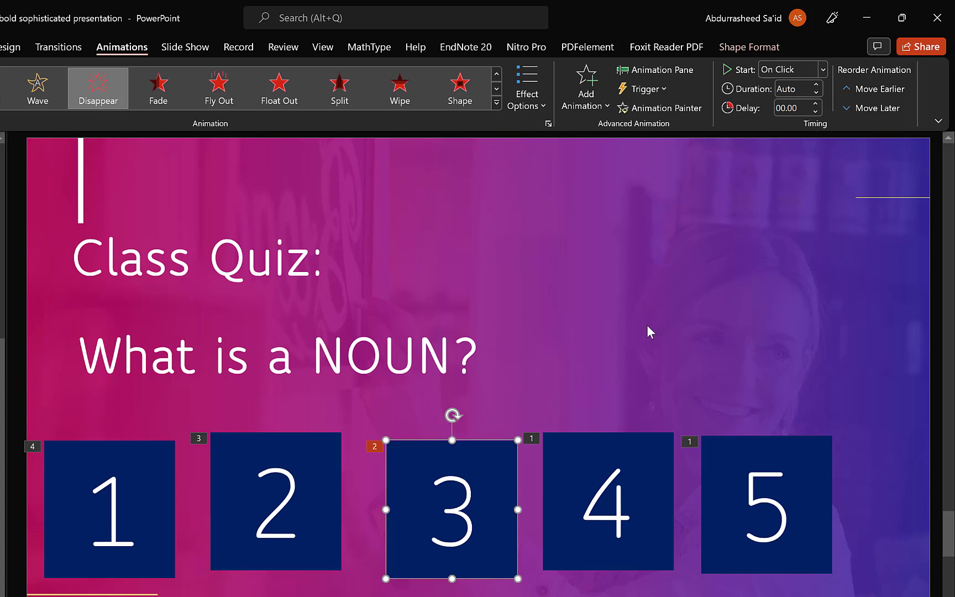
click(806, 77)
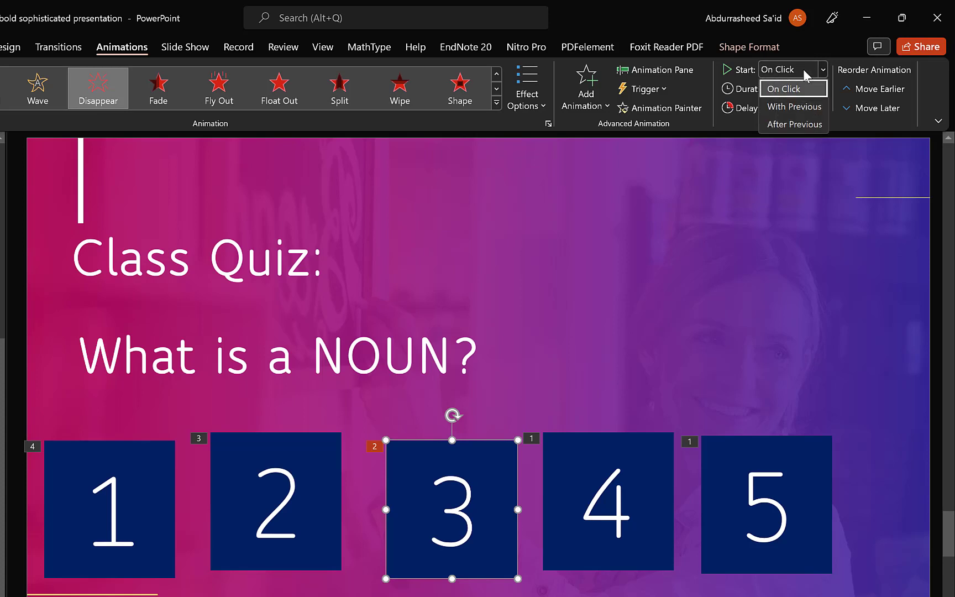
click(795, 124)
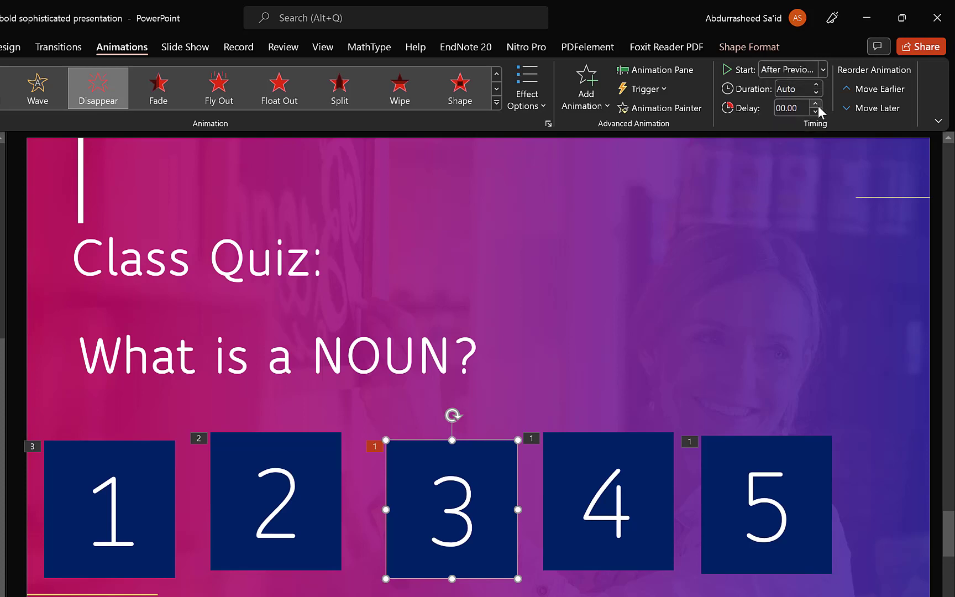
click(815, 105)
click(815, 105)
click(814, 105)
double_click(802, 109)
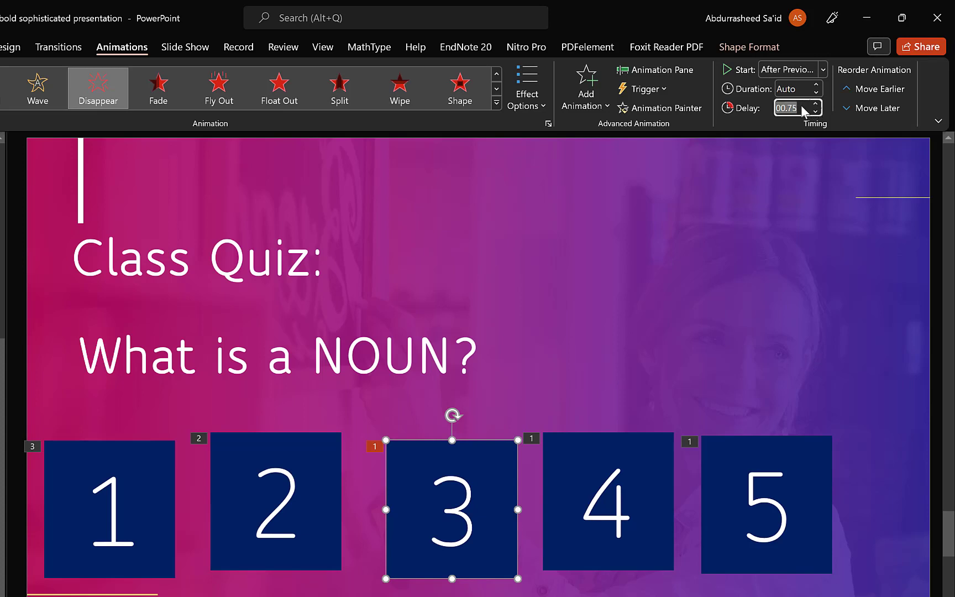
text(1)
key(Return)
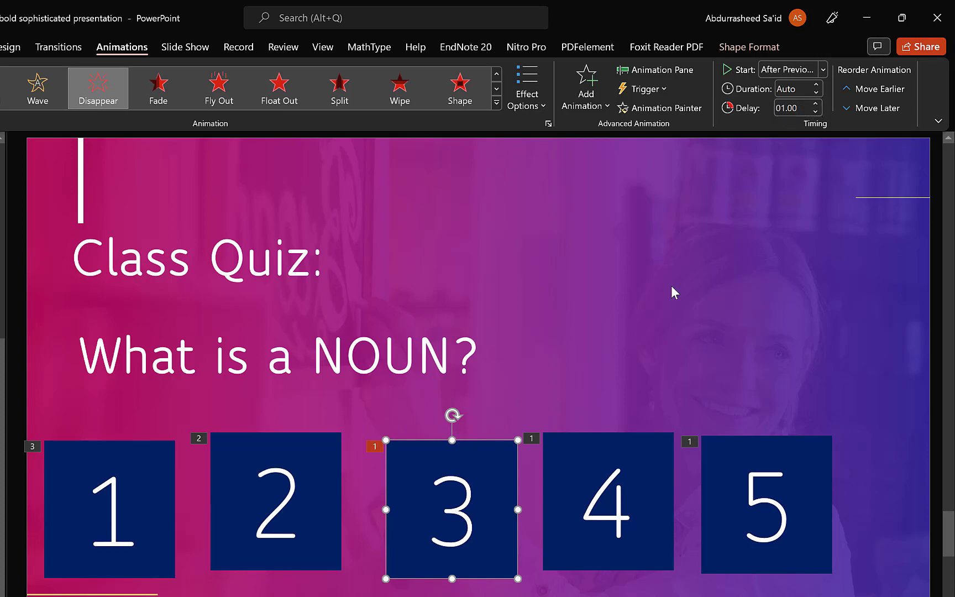
Set boxes 2 and 1 to start After Previous with 1-second delays
click(283, 438)
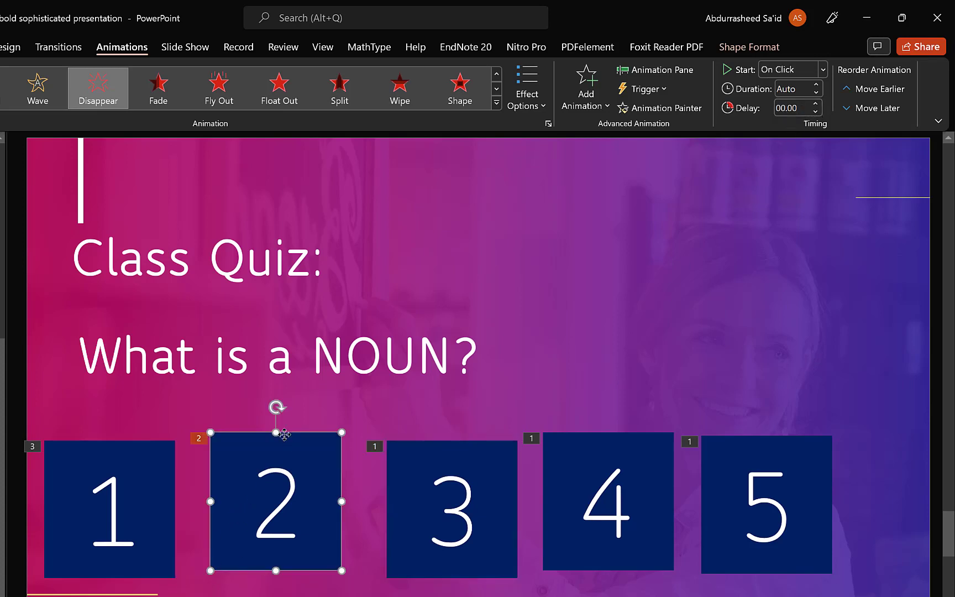
click(823, 69)
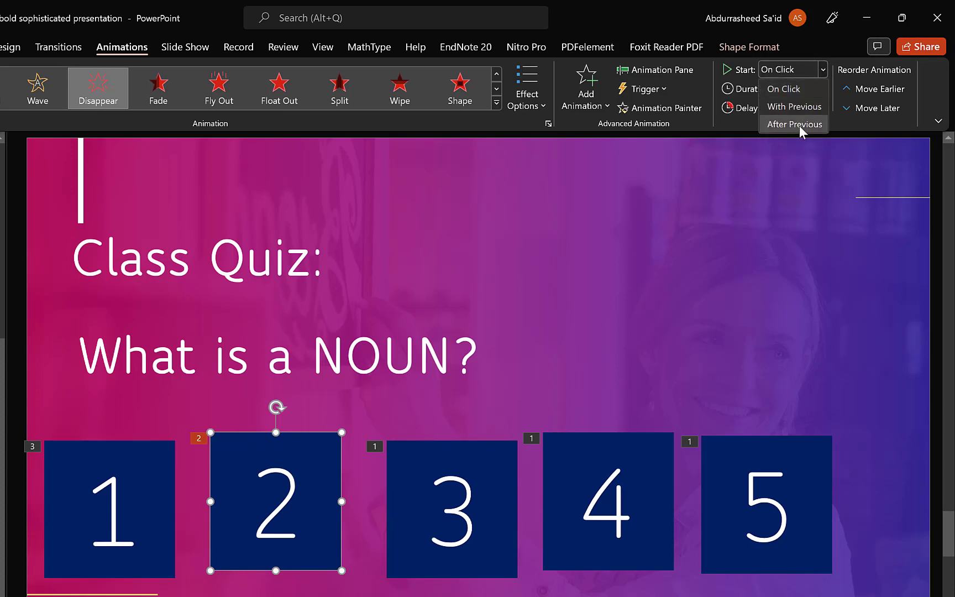
click(791, 130)
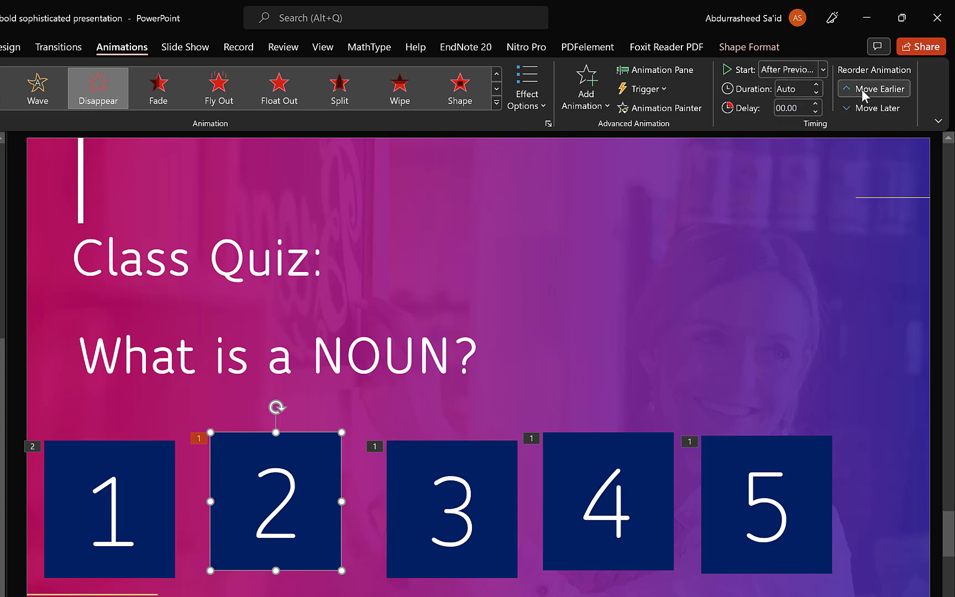
click(809, 109)
text(1)
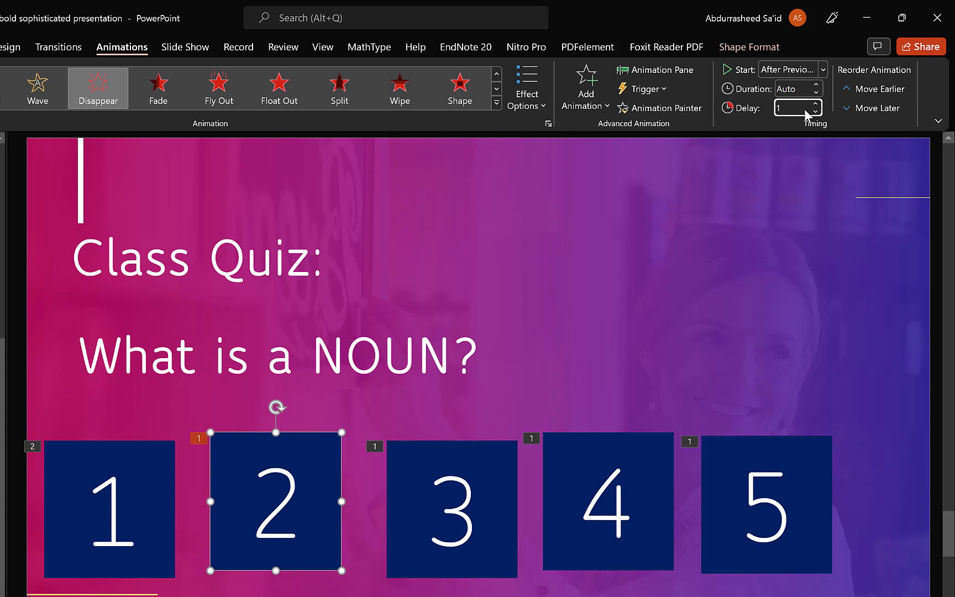
key(Return)
click(117, 442)
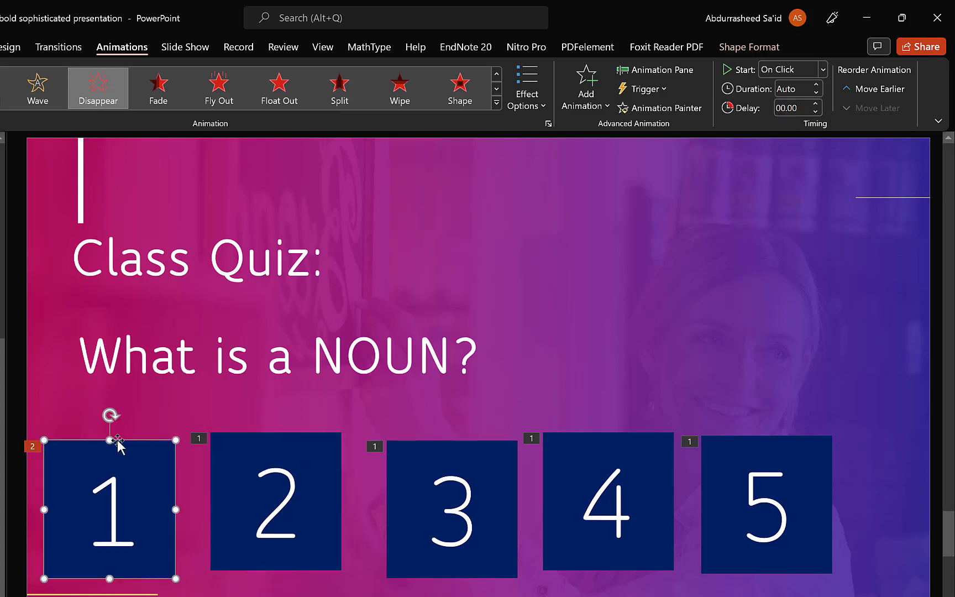
click(811, 70)
click(791, 120)
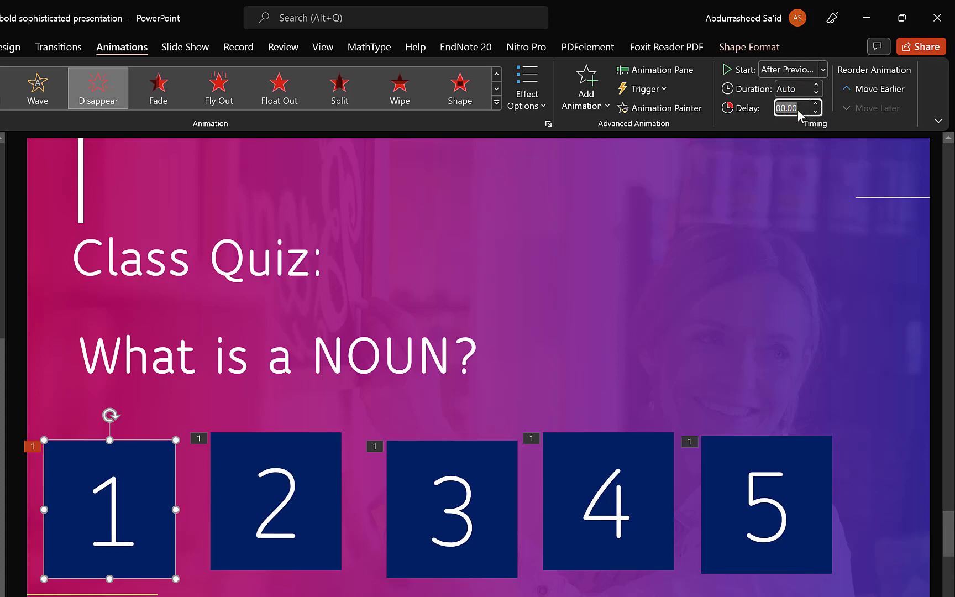
text(1)
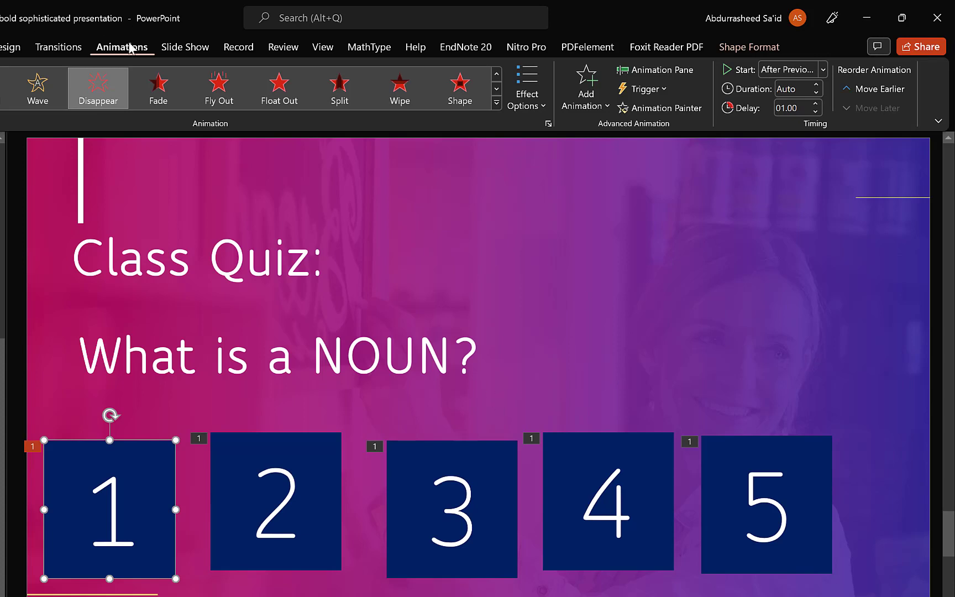
click(667, 71)
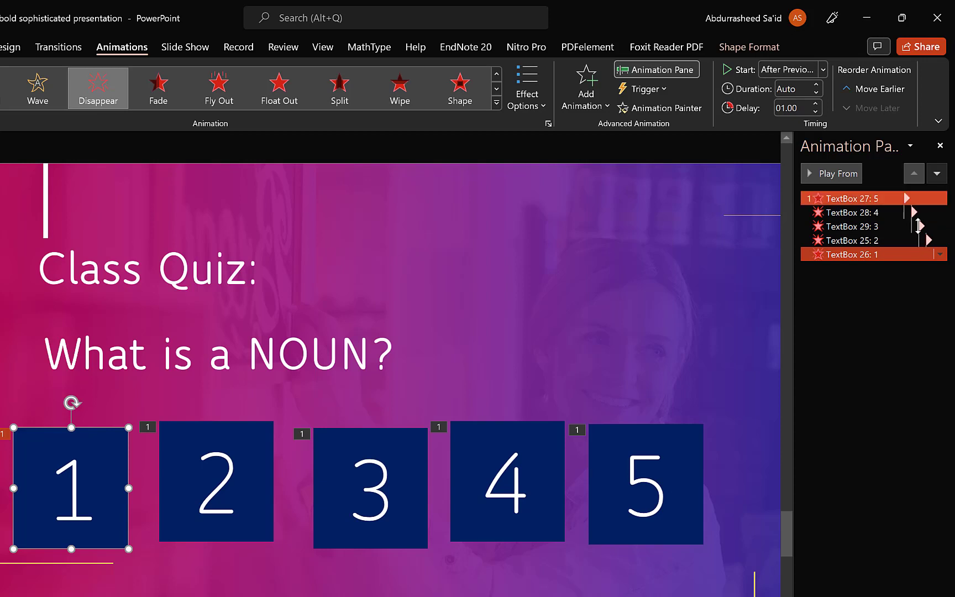
ctrl+click(880, 197)
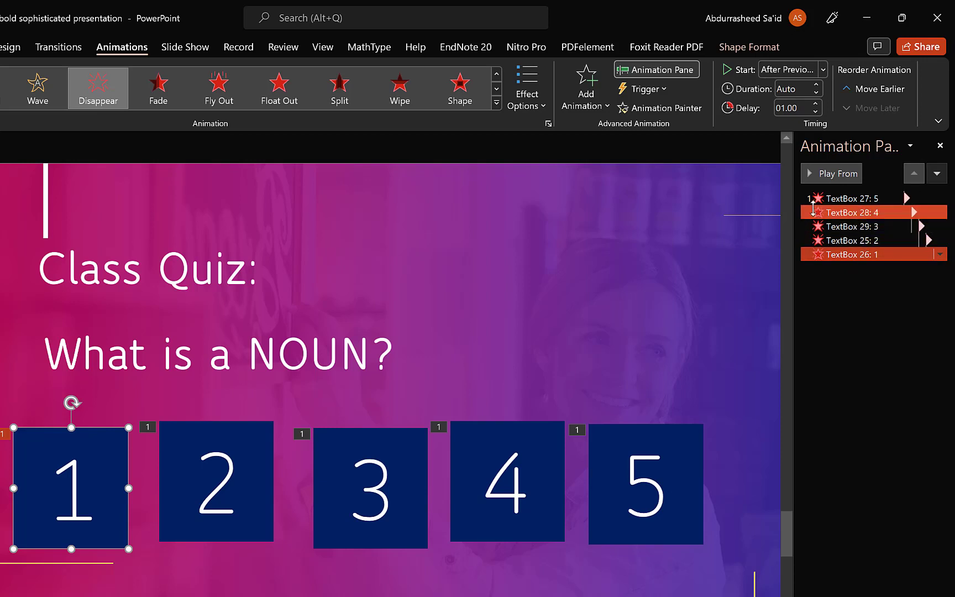
click(592, 284)
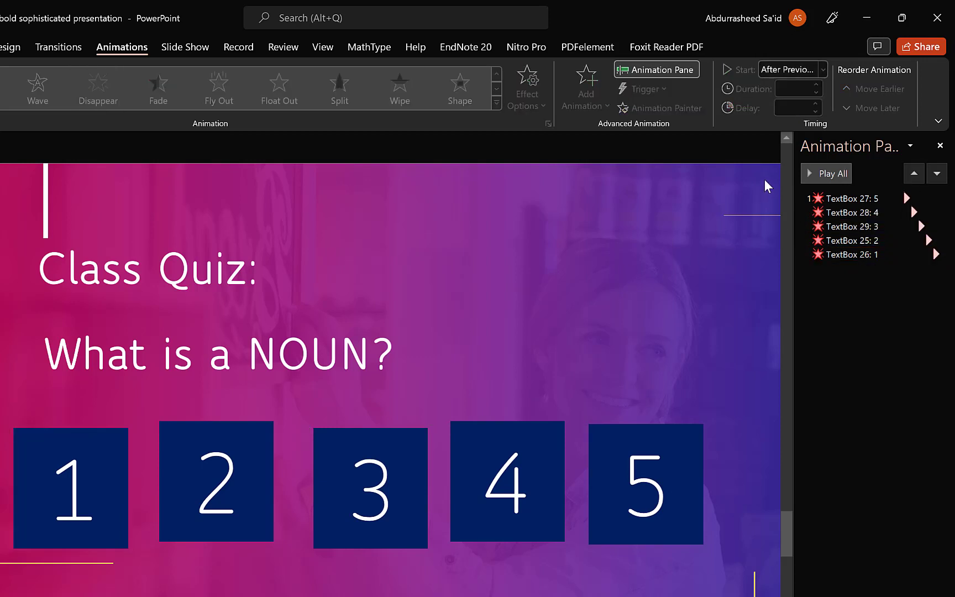
click(693, 64)
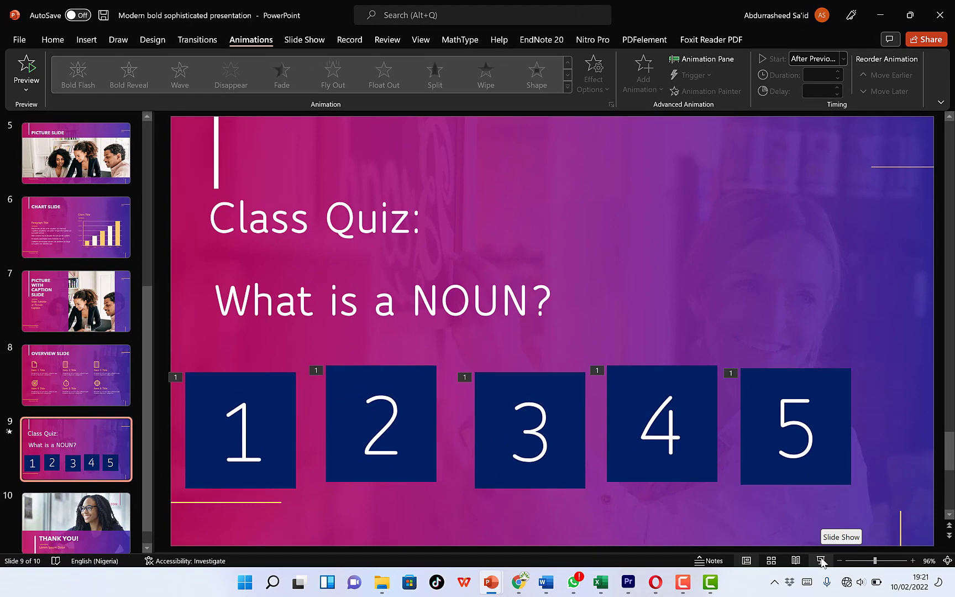
click(821, 560)
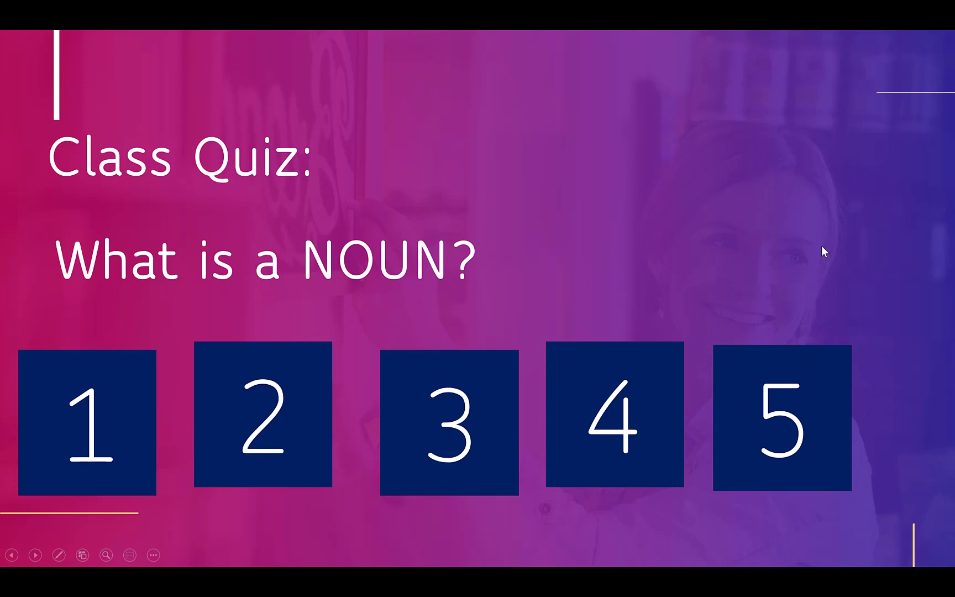
key(Right)
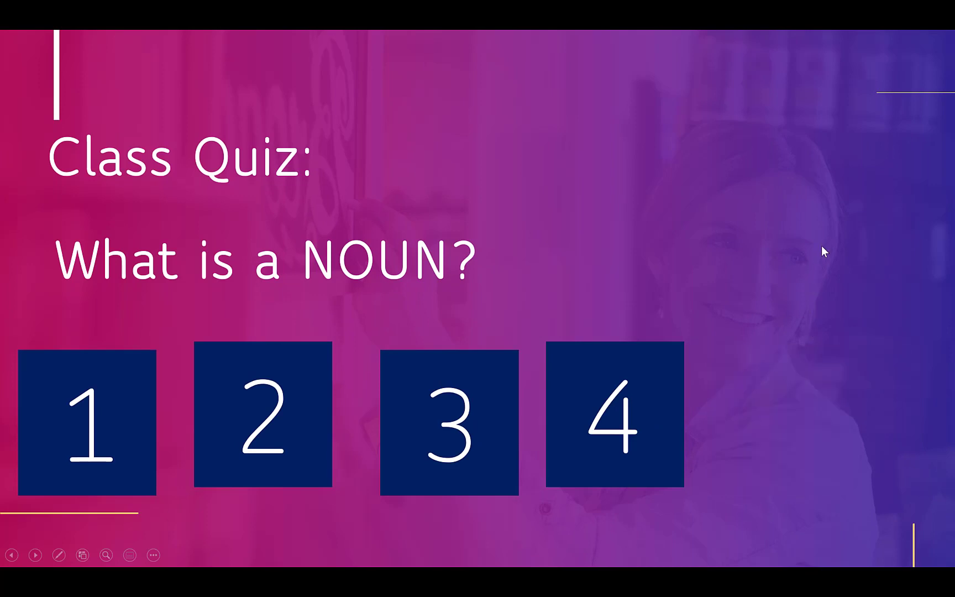
key(Right)
key(Right)
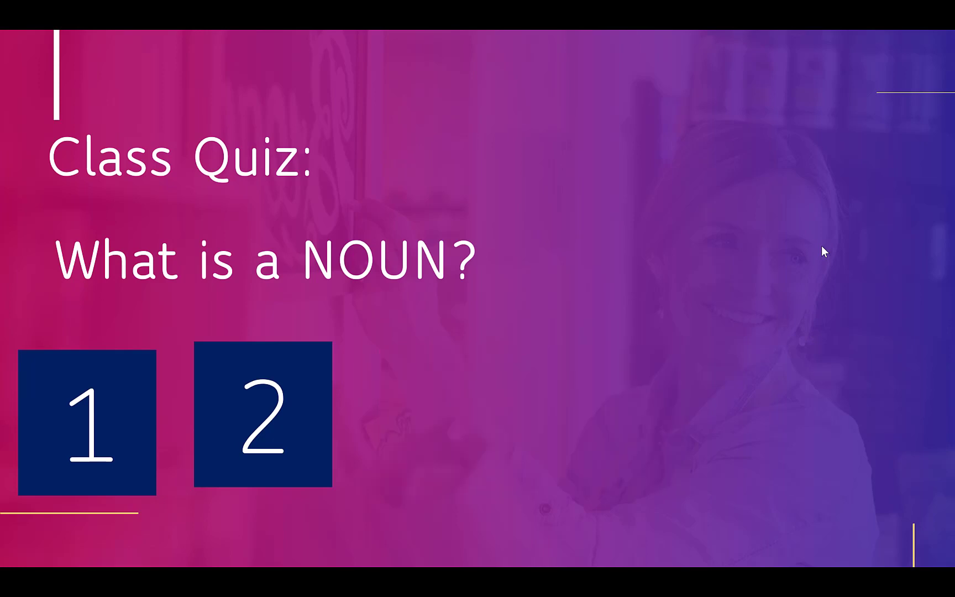
key(Right)
key(Right)
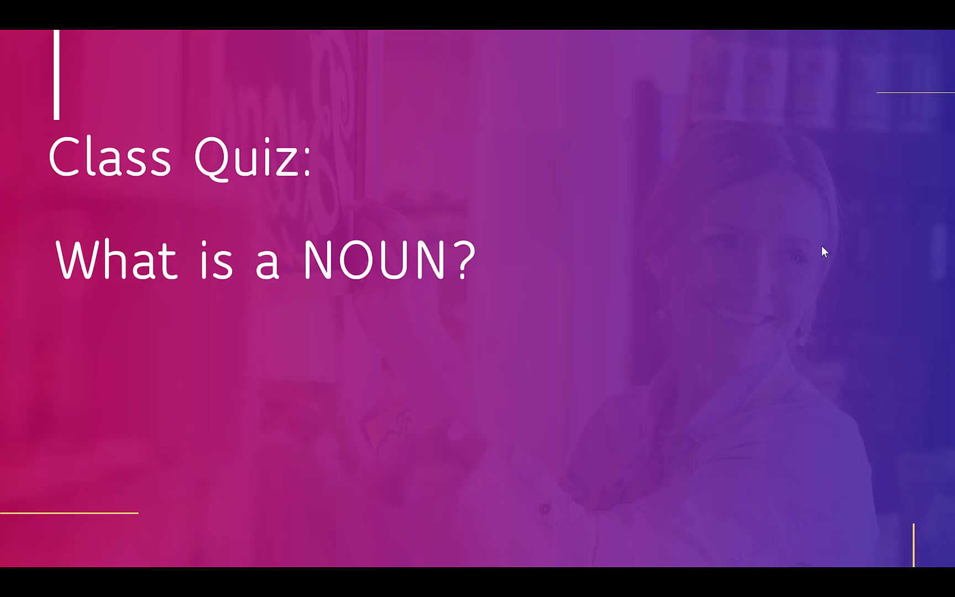
key(Escape)
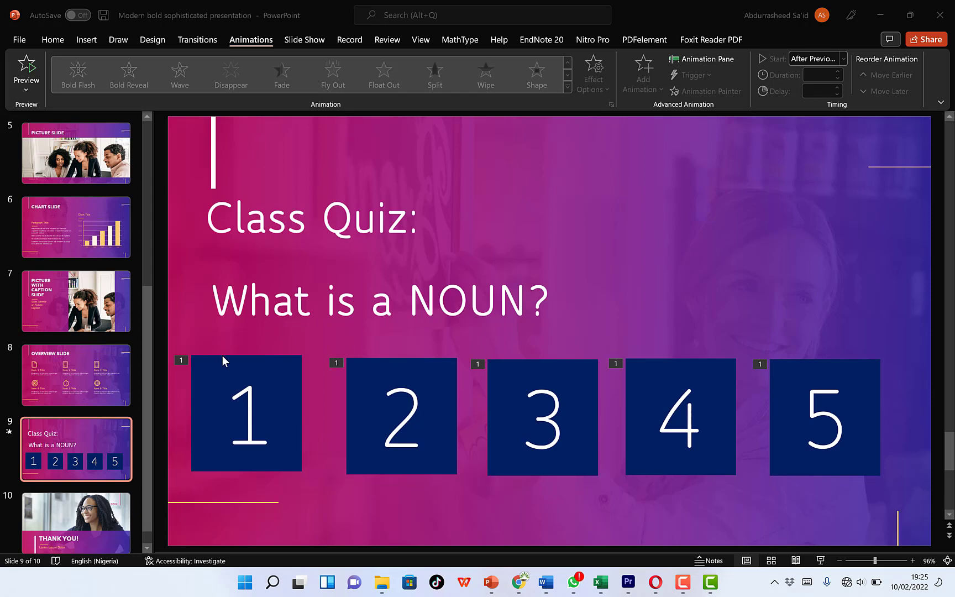
Drag boxes 2–5 onto box 1 to form a pile, then move the pile up beside the question
click(405, 363)
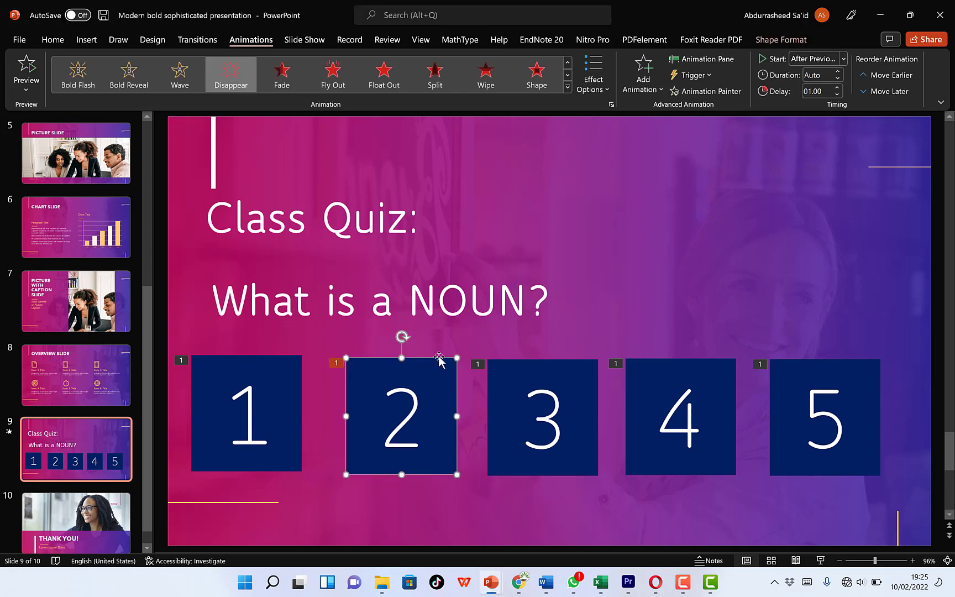
drag(441, 362, 279, 354)
drag(571, 366, 274, 357)
drag(666, 361, 244, 357)
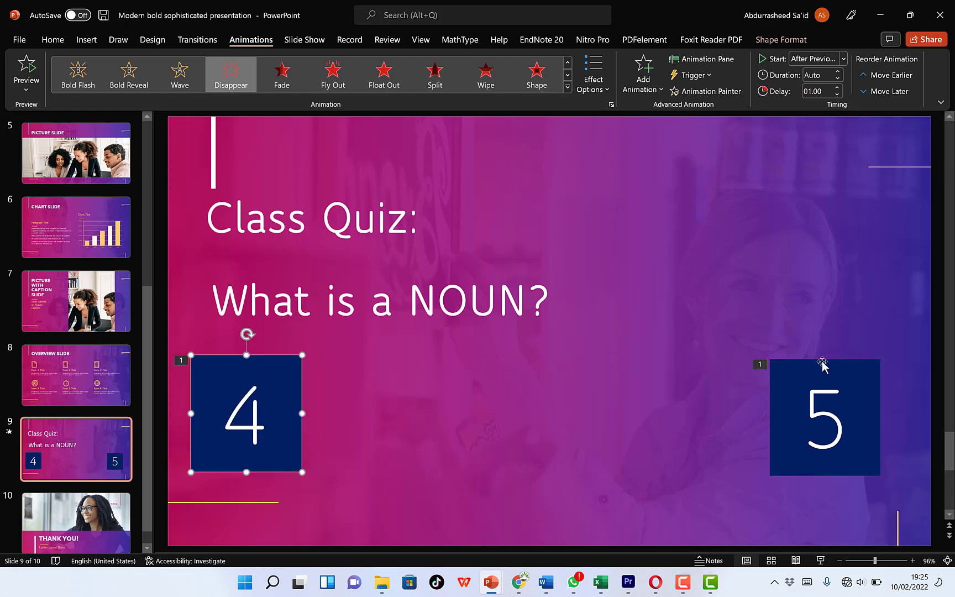
drag(823, 363, 246, 358)
drag(383, 343, 176, 480)
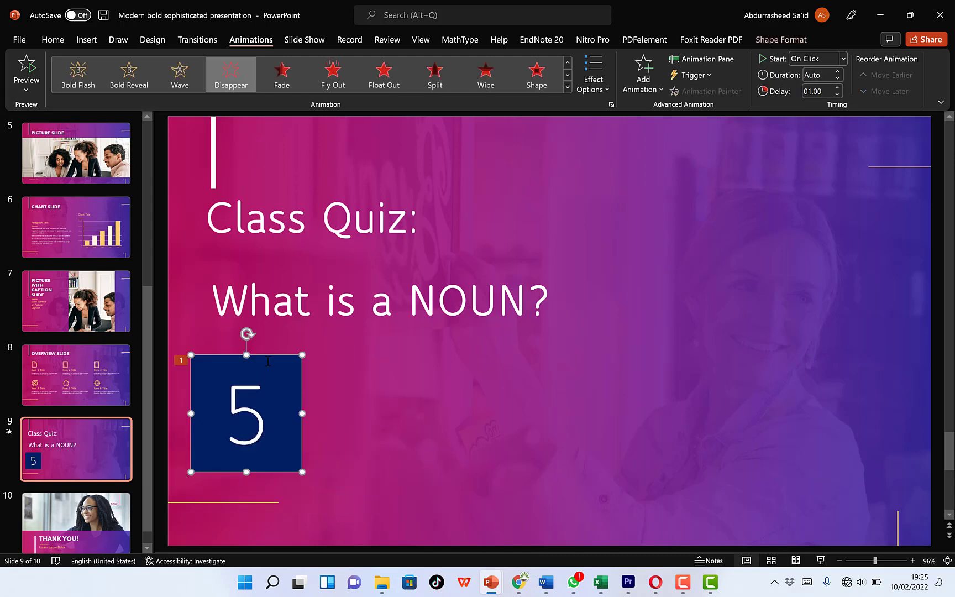
drag(282, 357, 740, 211)
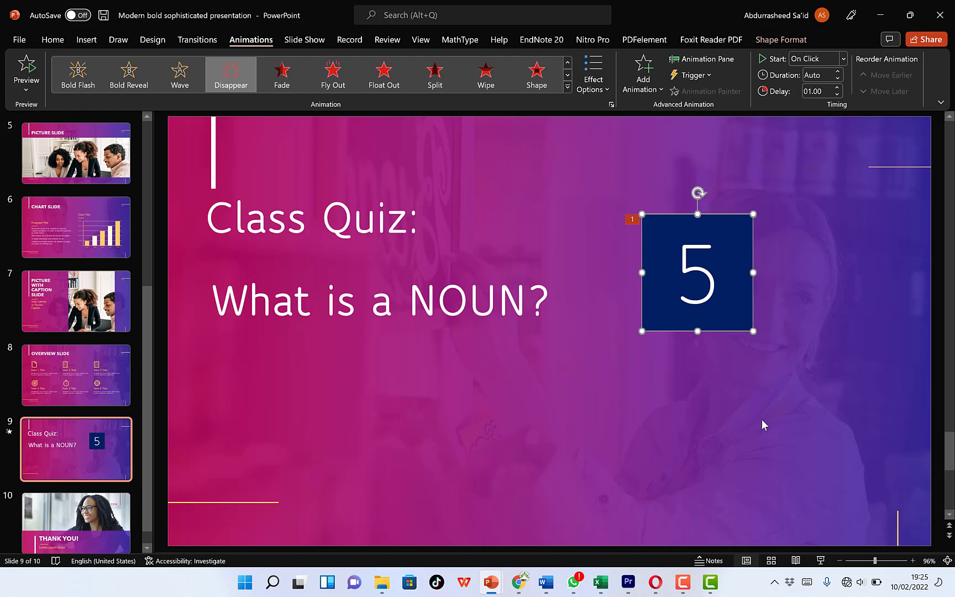
click(820, 561)
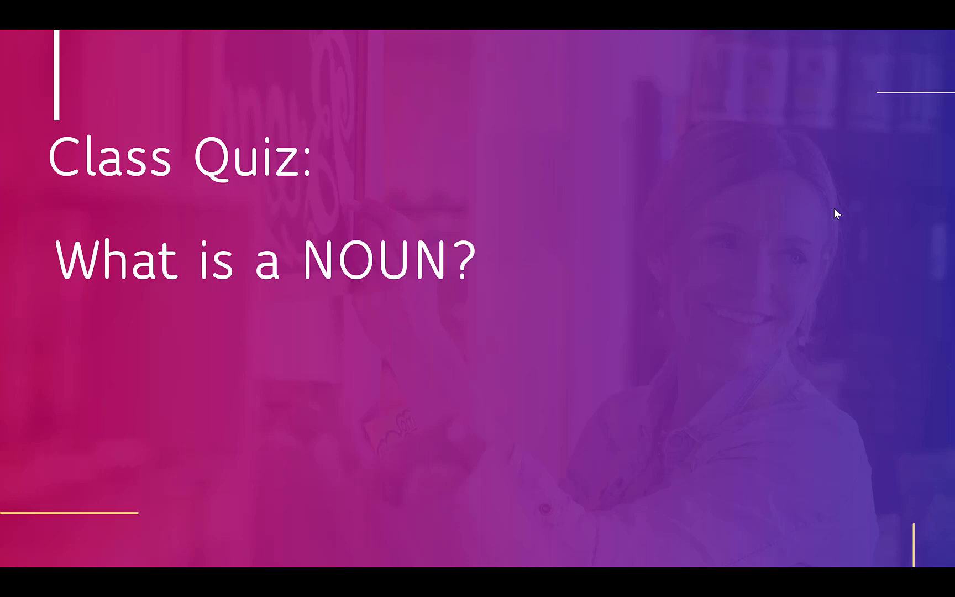
key(Escape)
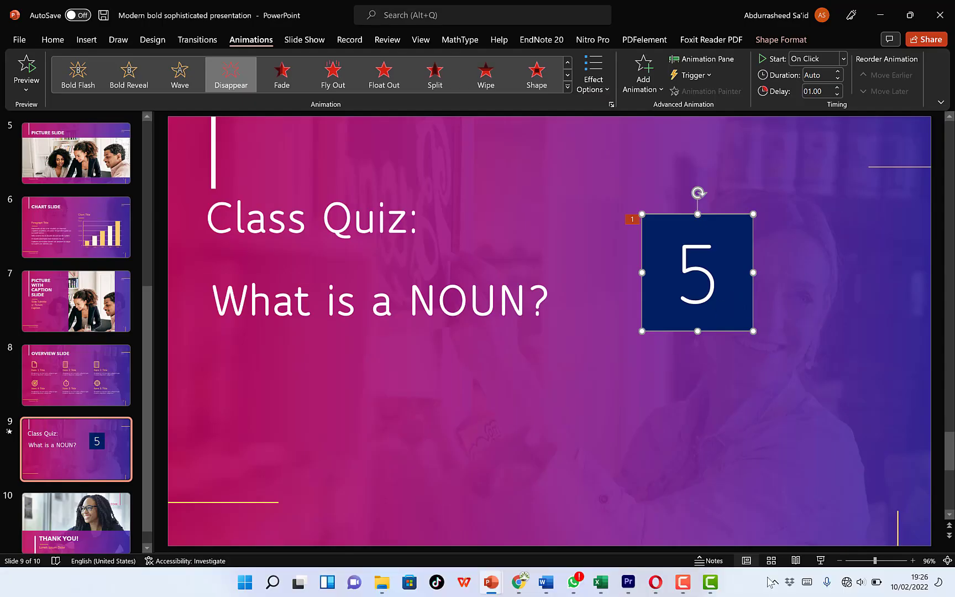
click(820, 560)
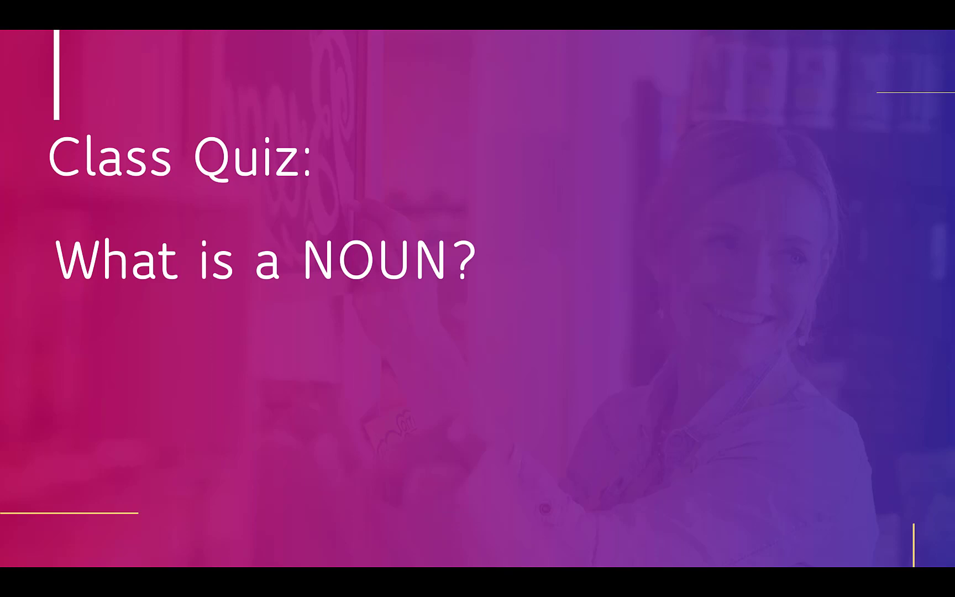
key(Escape)
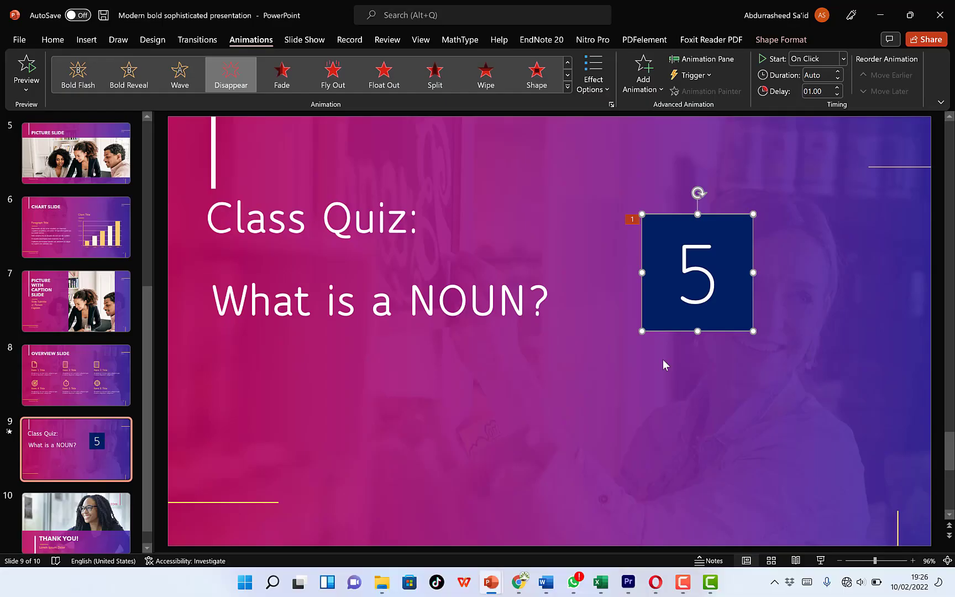